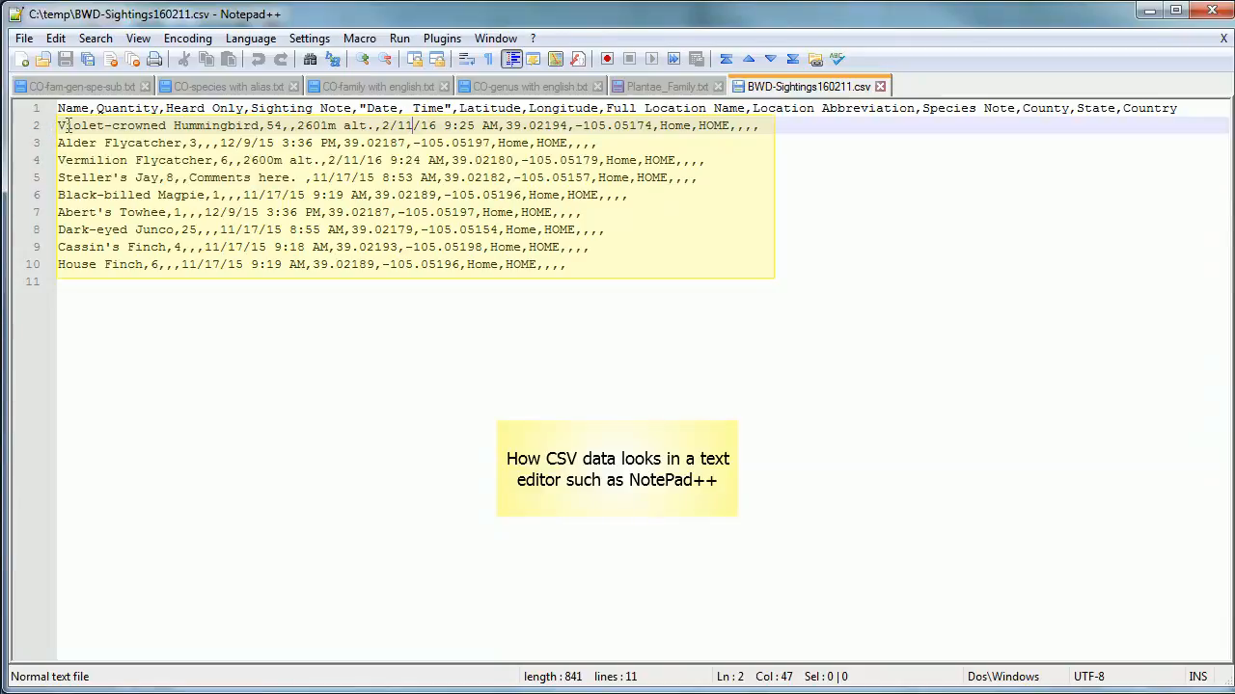
Step: Examine the sighting records in the BWD-Sightings160211.csv text file and minimize the text editor
click(55, 128)
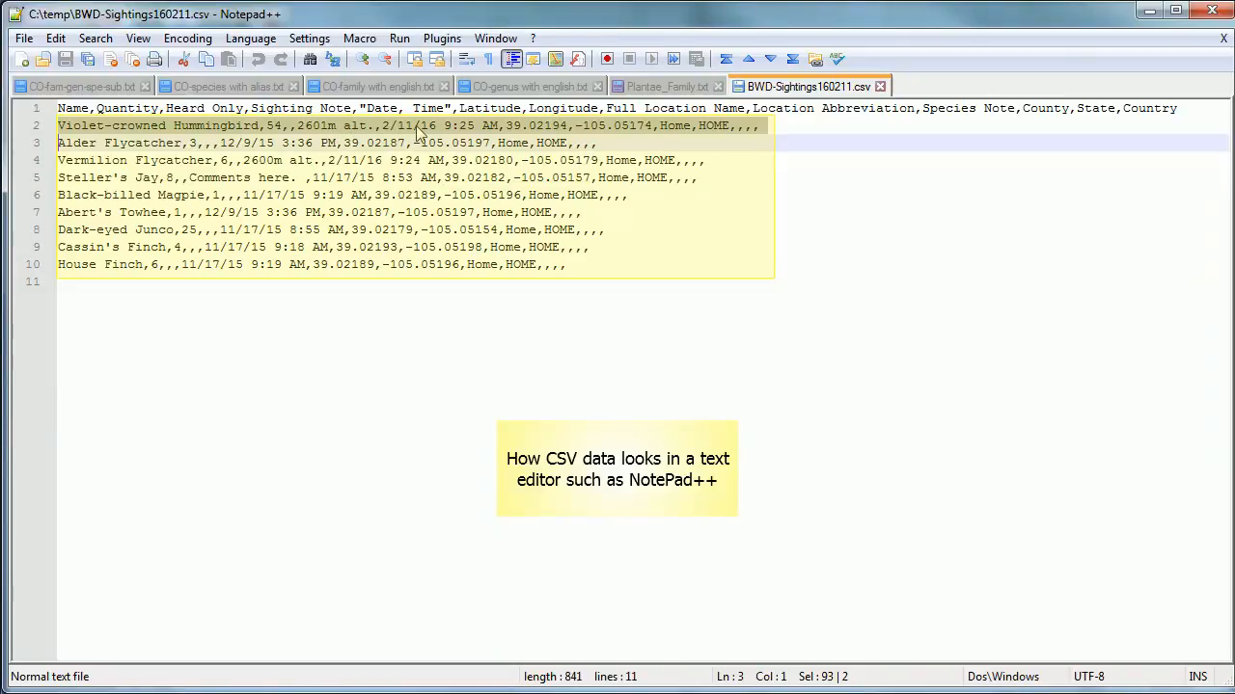
click(89, 264)
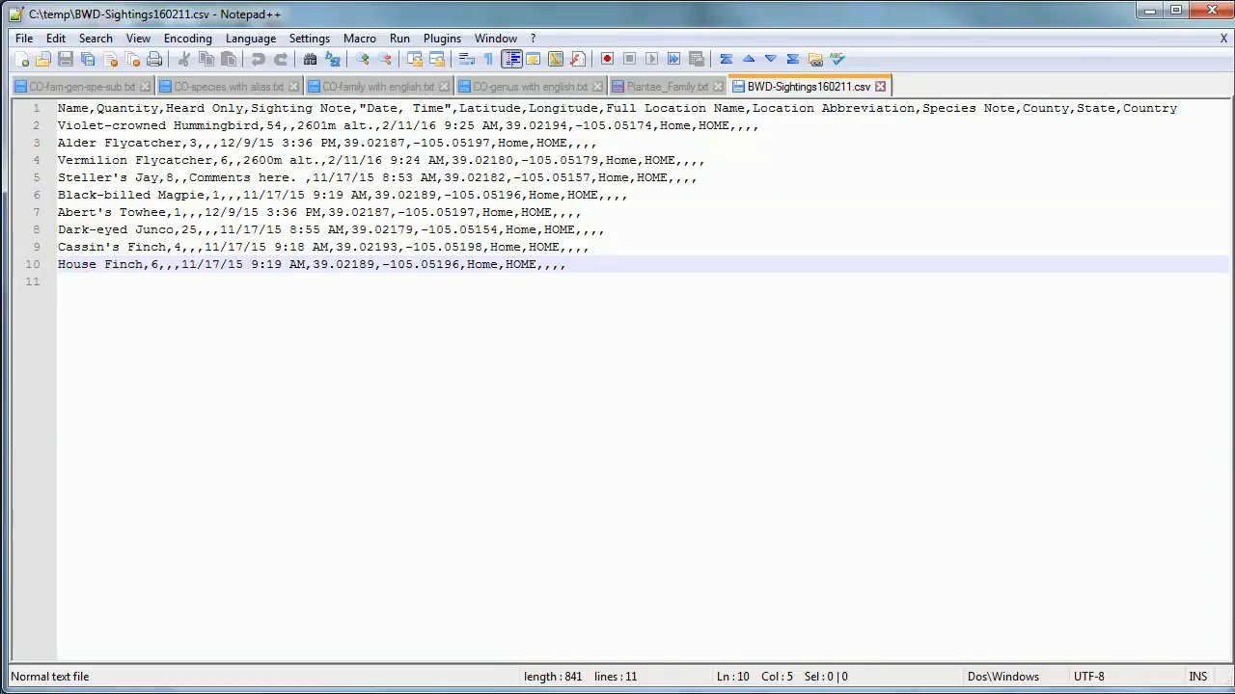
click(1149, 11)
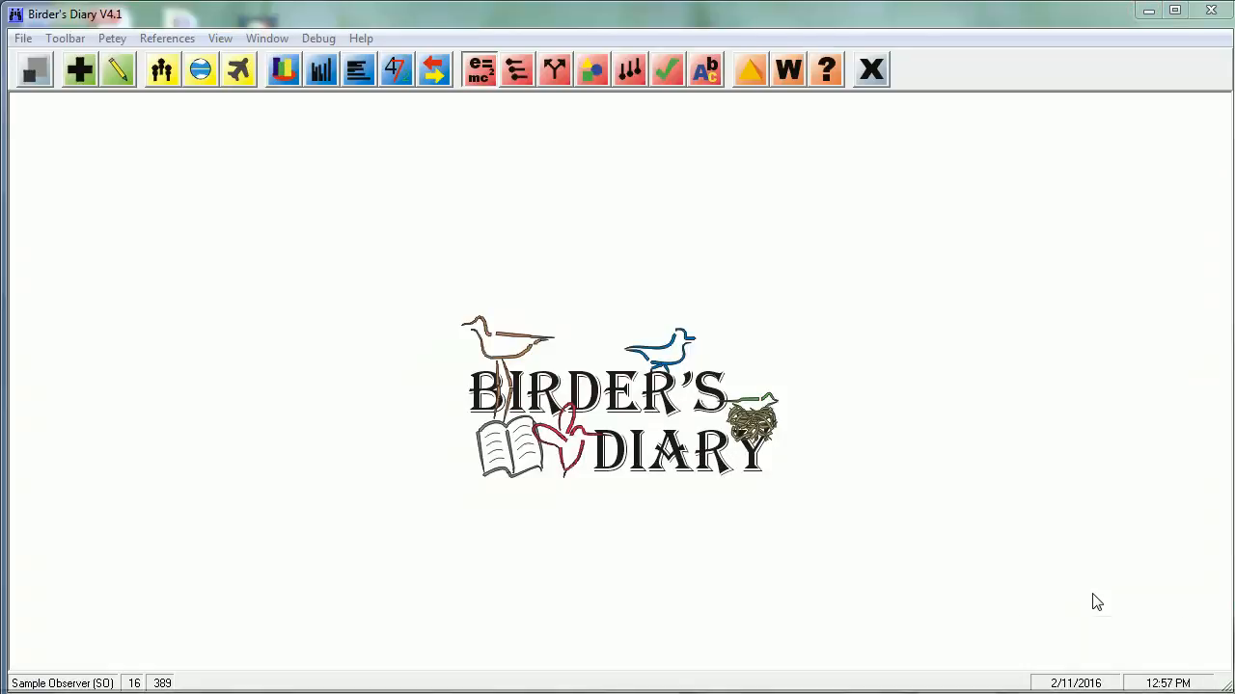
Step: Switch to Excel and examine the column headers of BWD-Sightings160211.csv, including the location columns
key(alt+Tab)
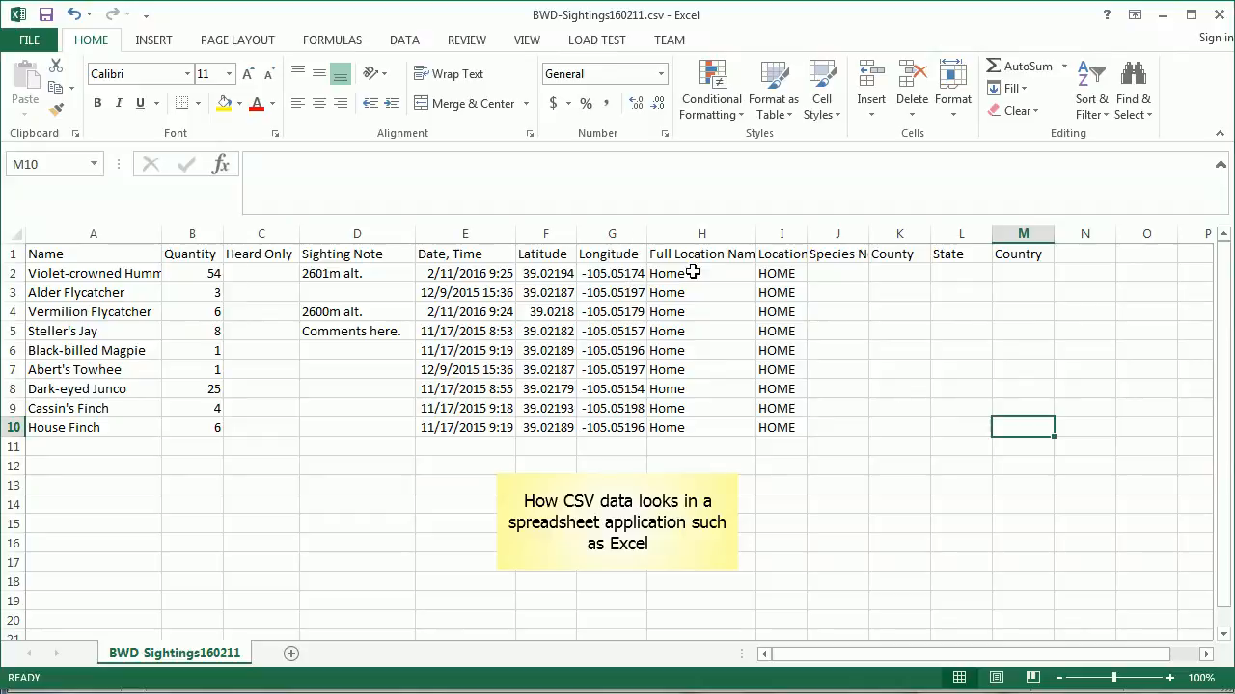
click(810, 255)
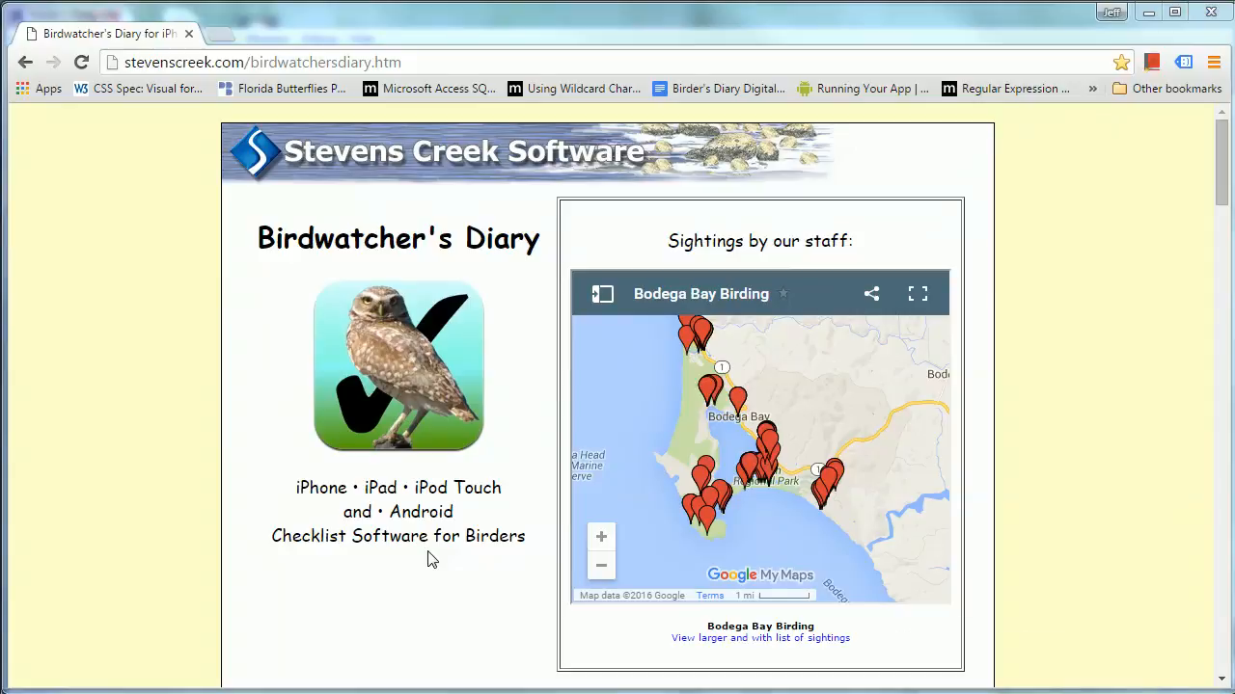
Step: Switch to Birder's Diary and review the list of required and allowable column names for sightings imports
key(alt+Tab)
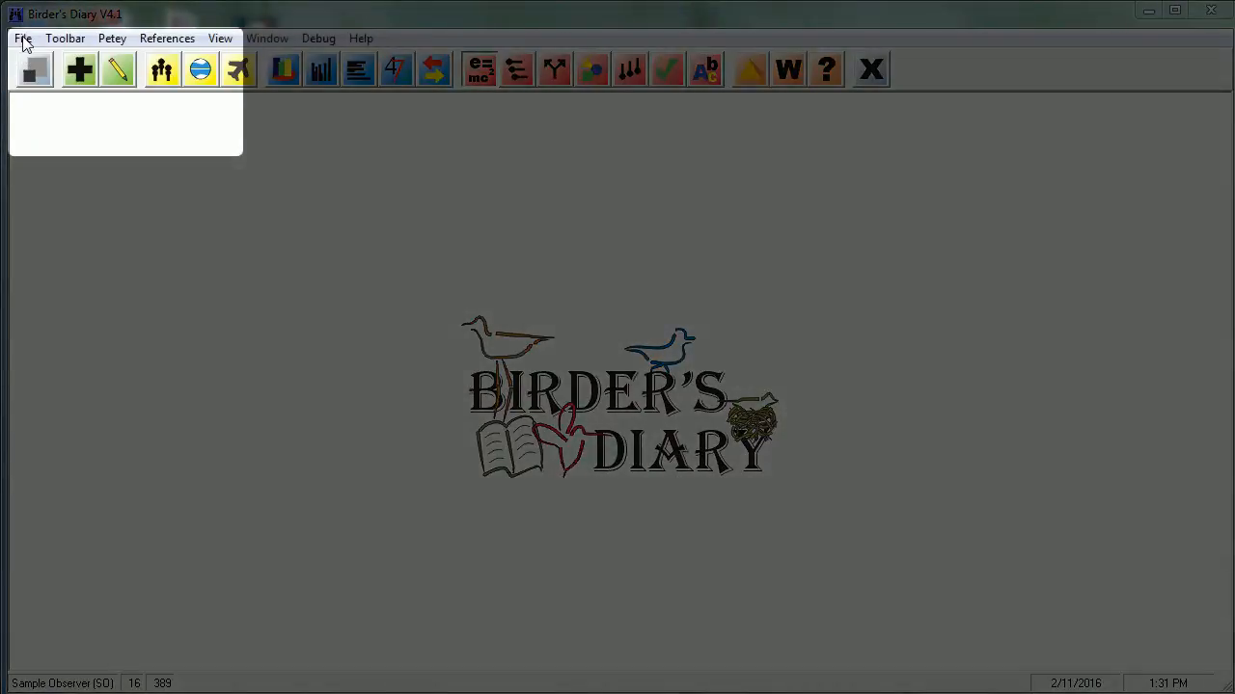
click(21, 38)
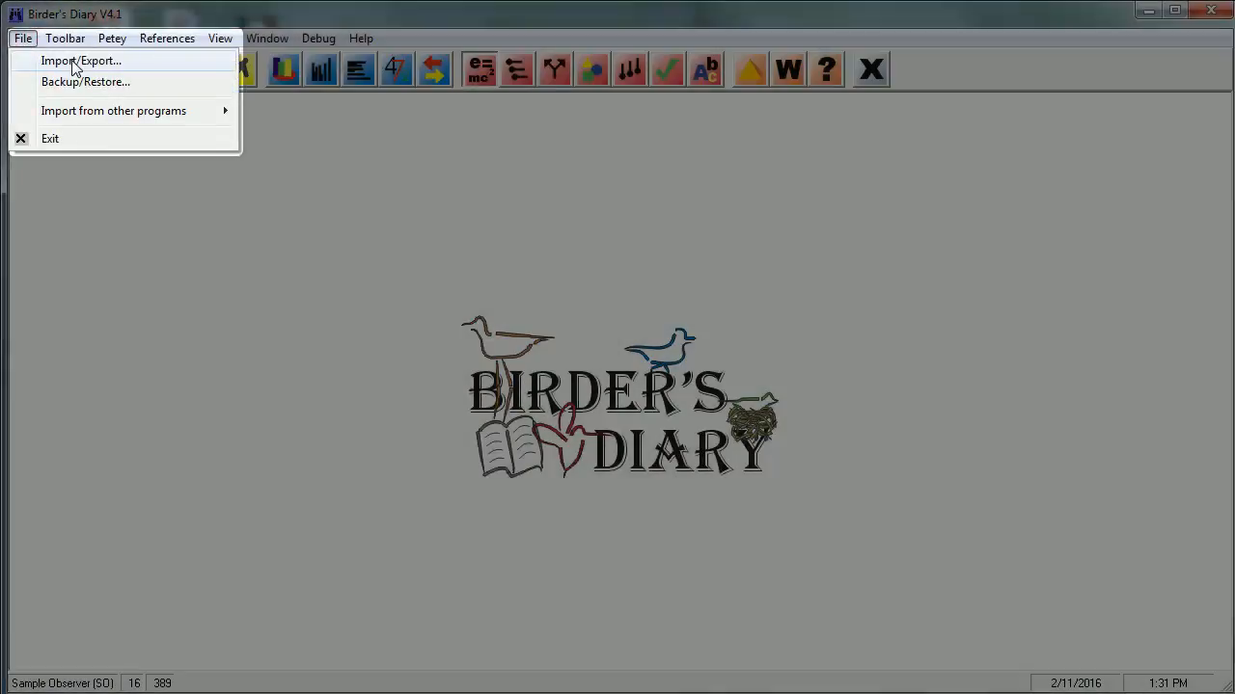
click(74, 61)
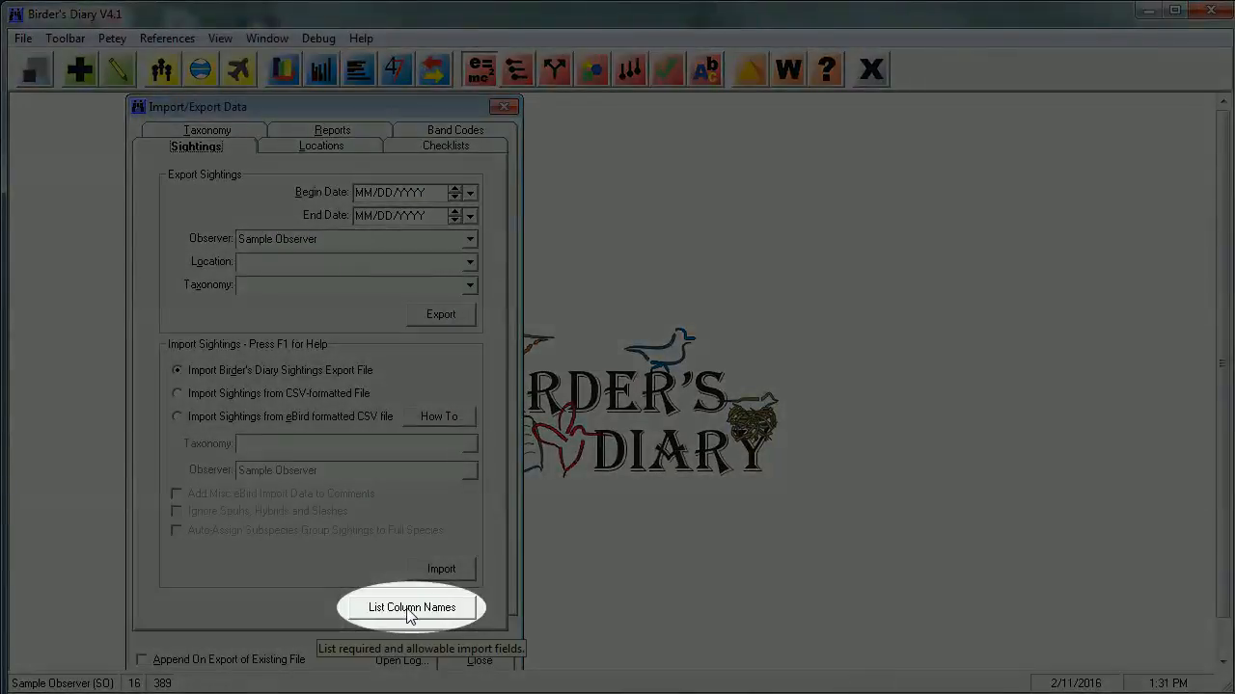
click(409, 611)
drag(872, 401, 808, 211)
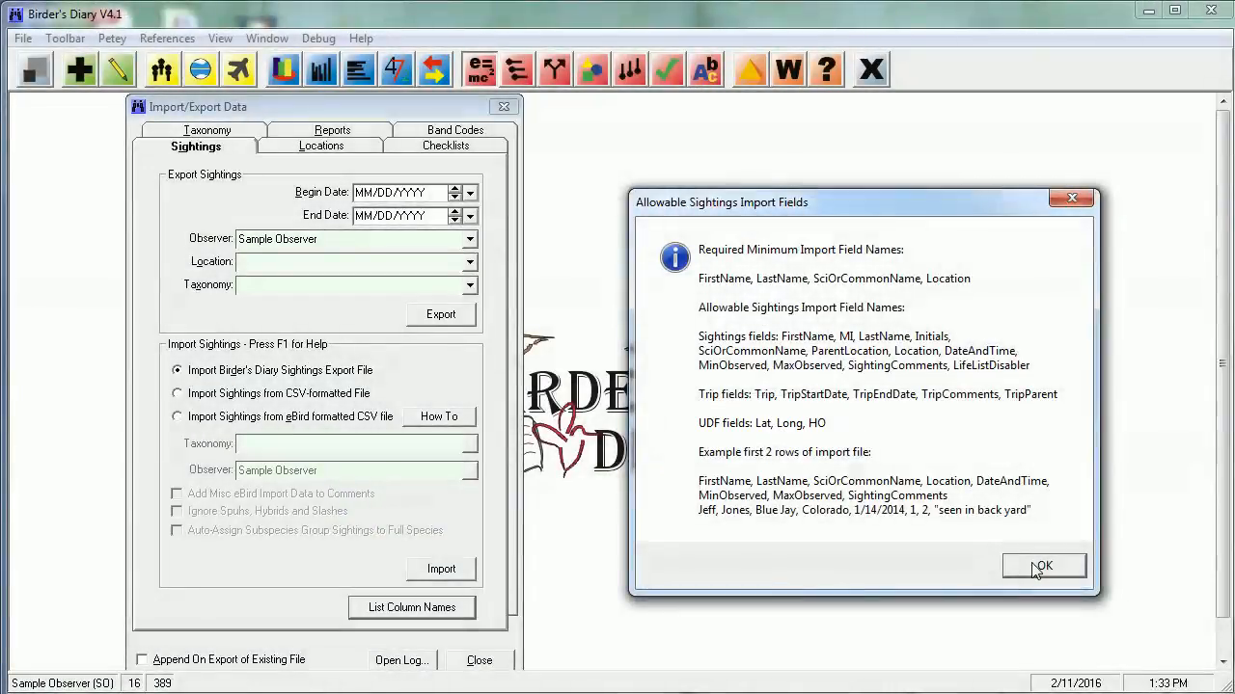
click(1040, 567)
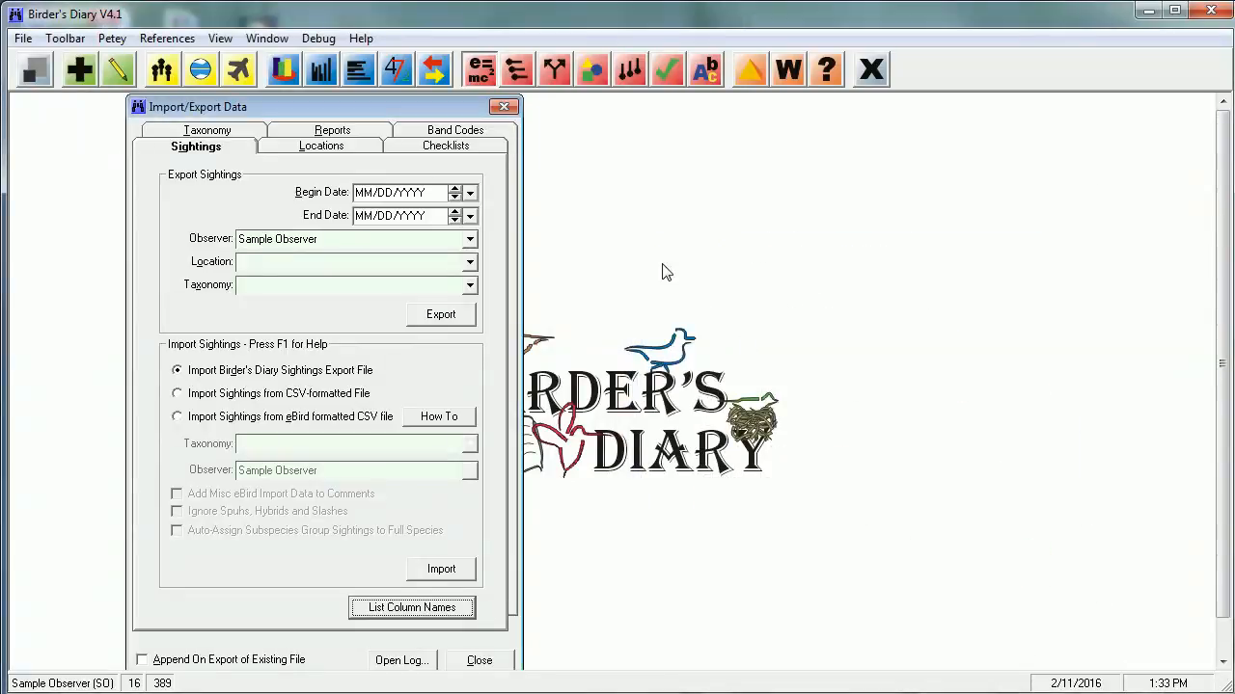
Step: Review the currently defined fields in the User-defined Sighting Data Setup and close it
click(220, 39)
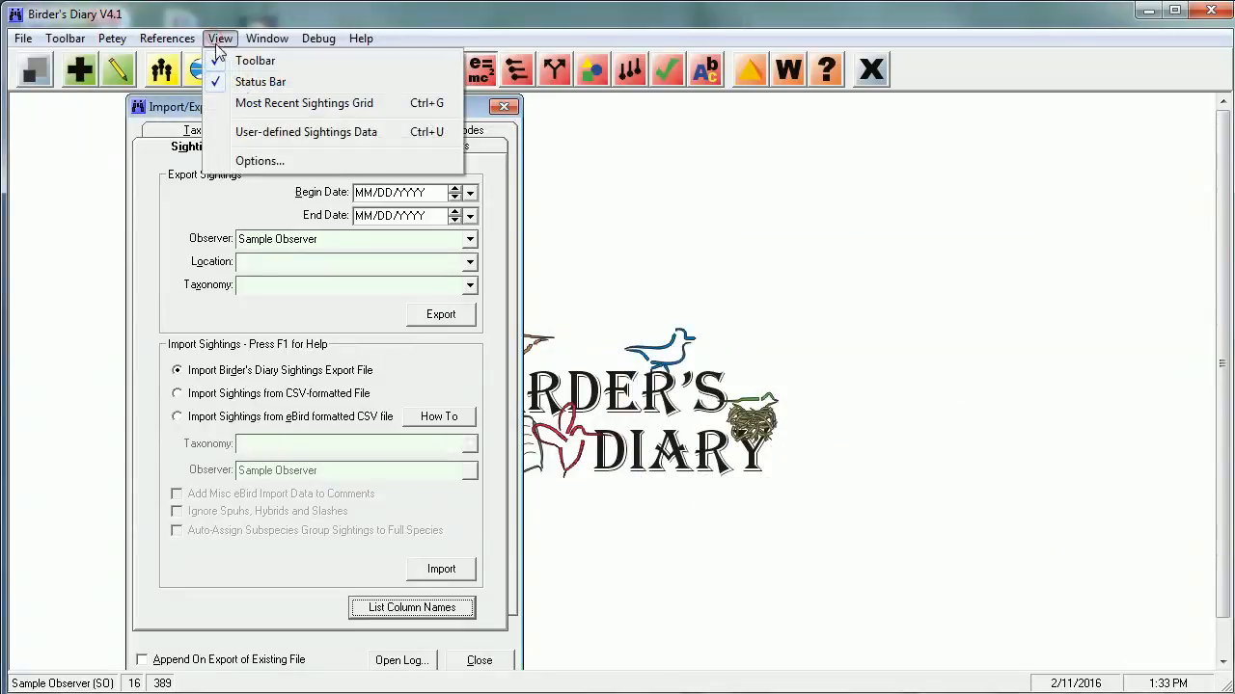
click(270, 136)
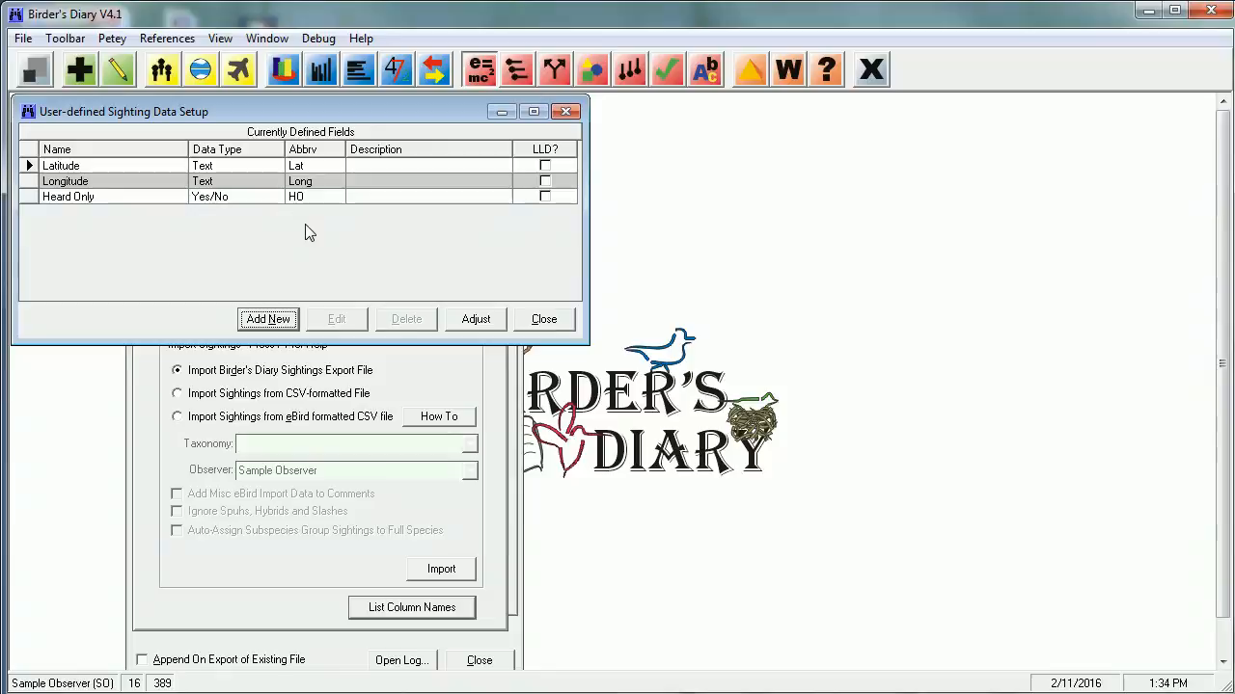
click(545, 320)
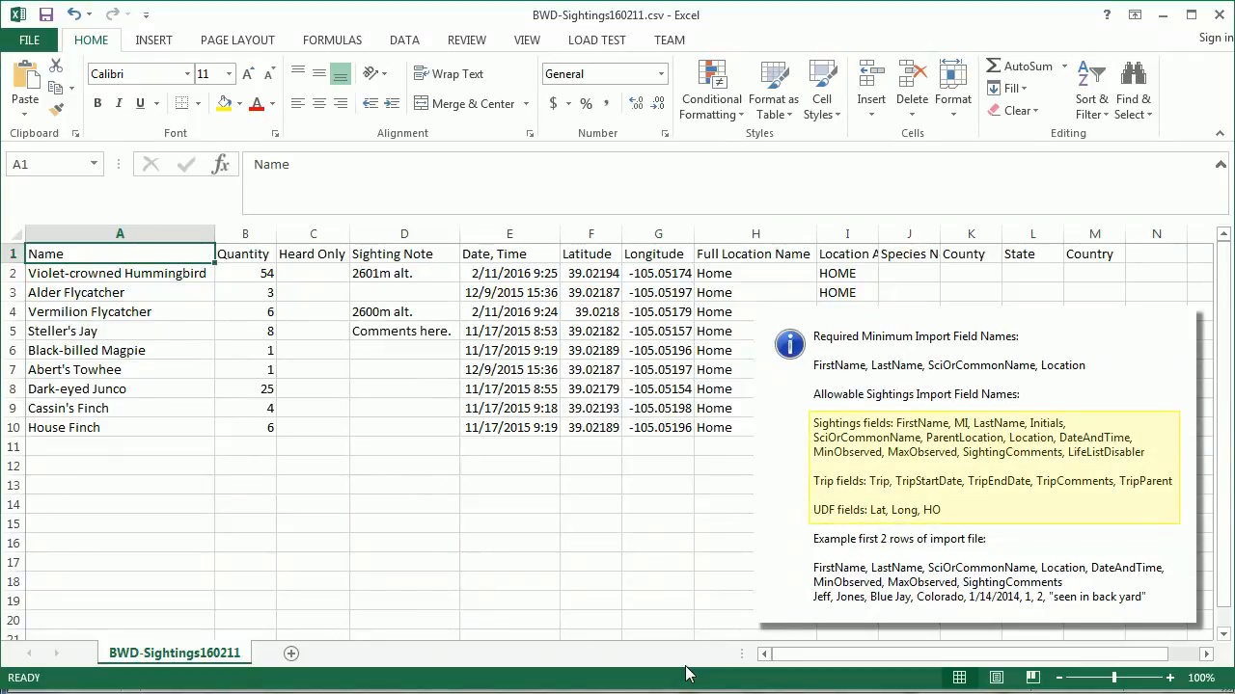
Step: In the Excel sightings sheet, rename the Name header to SciOrCommonName and the Quantity header to MinObserved
text(SciOrCommonName)
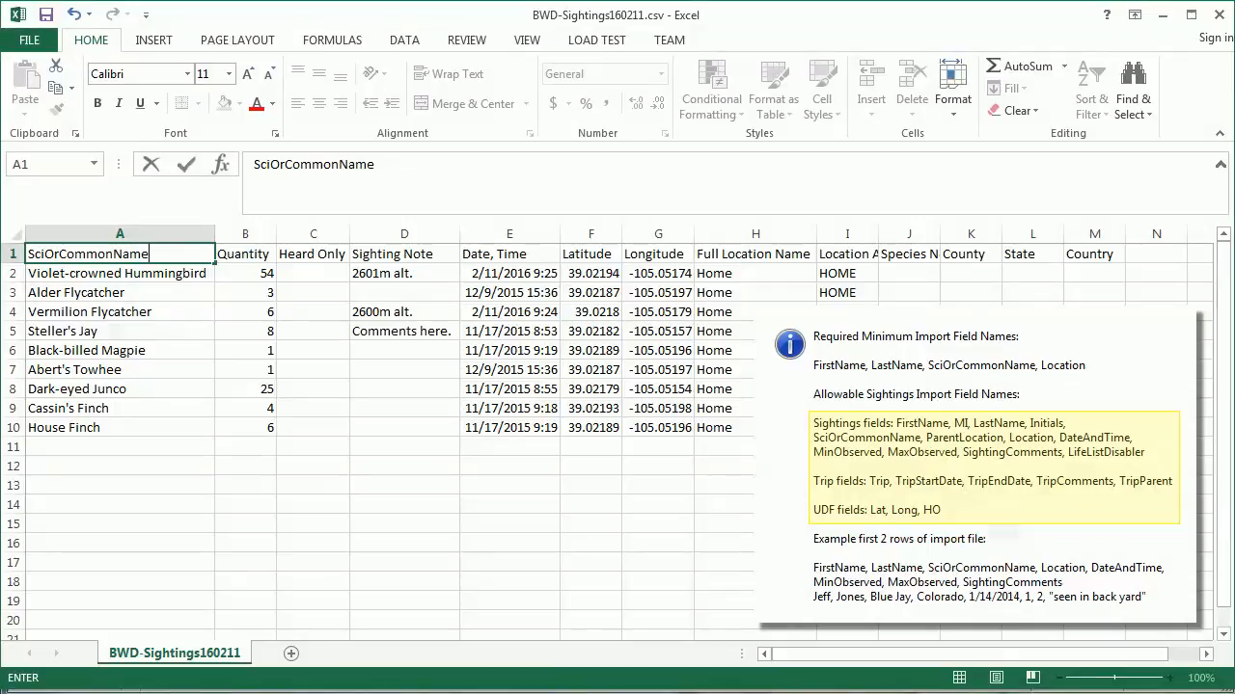
key(Tab)
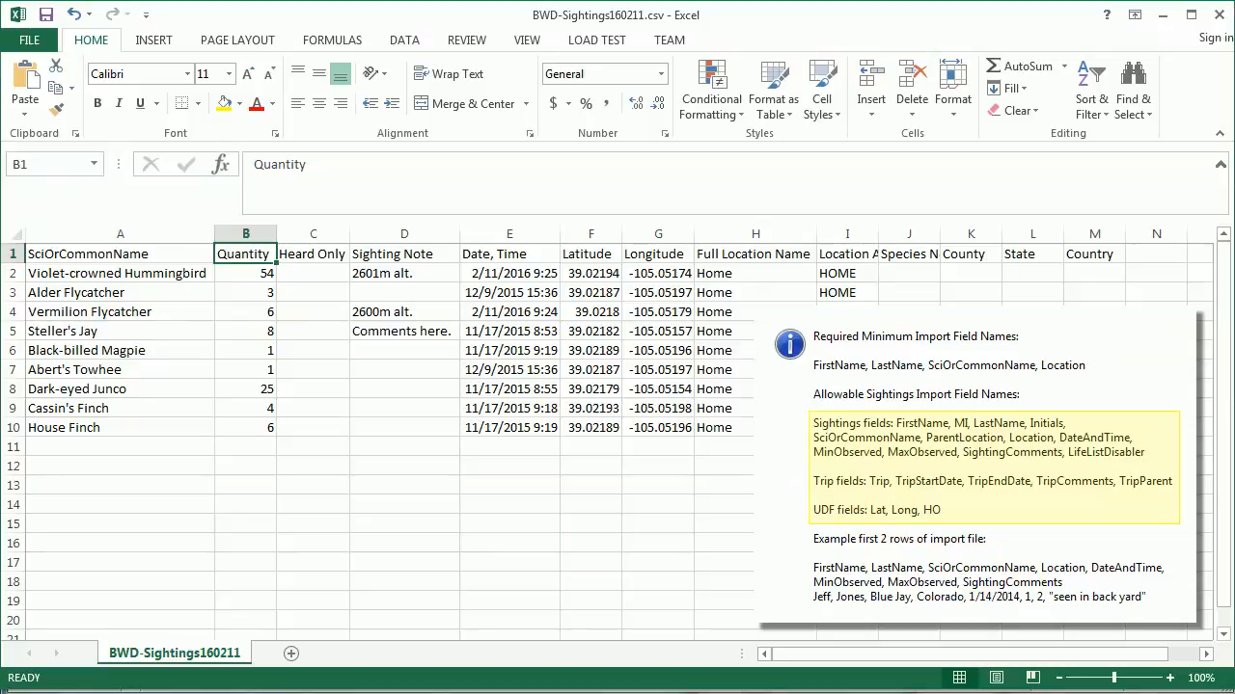
text(MinObser)
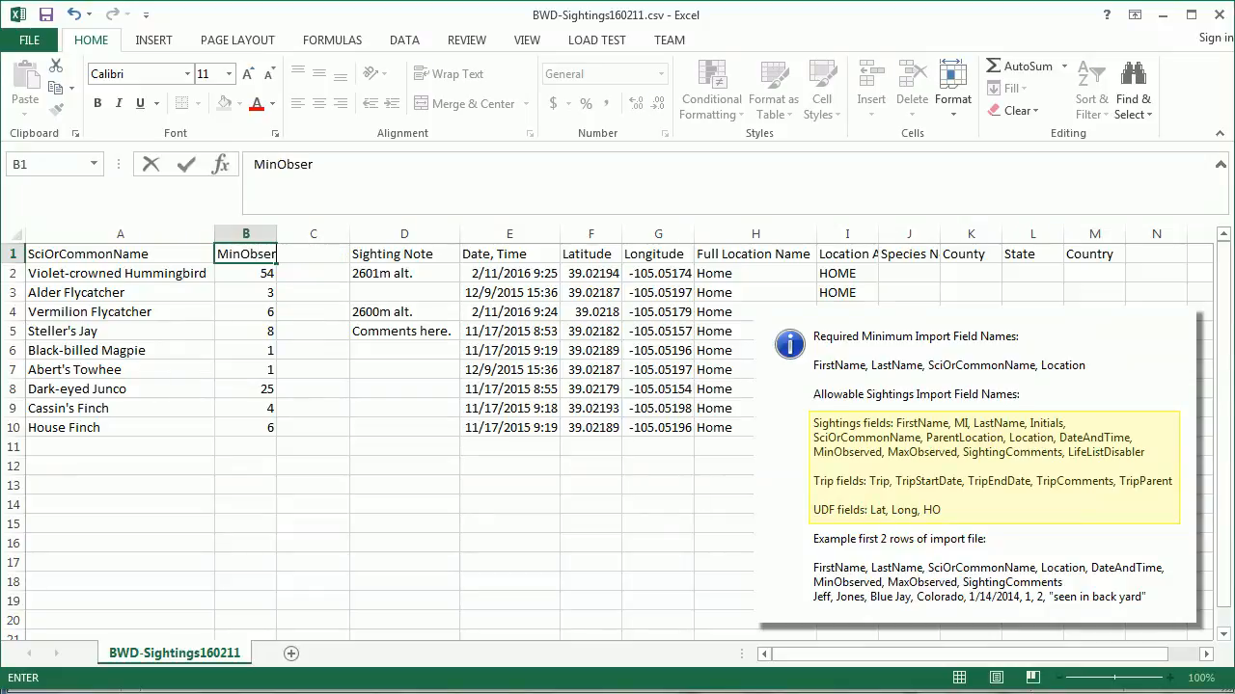
text(ved)
key(Tab)
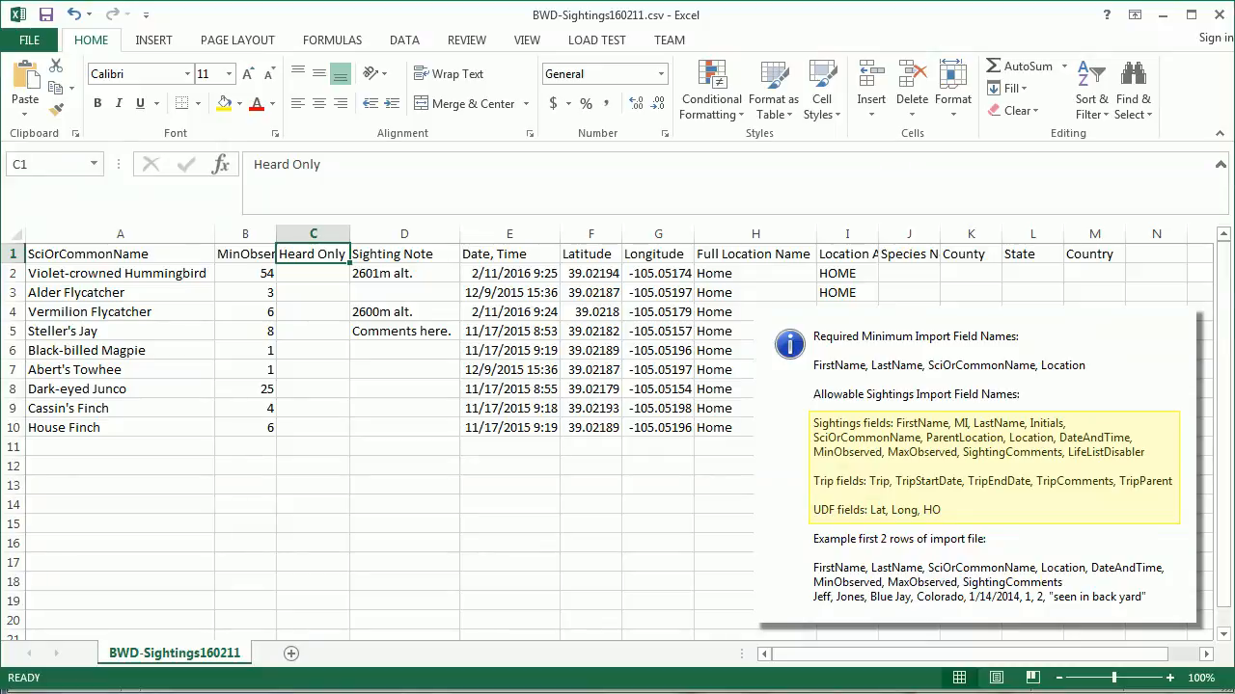
Step: Mark the Cassin's Finch sighting with y in the Heard Only column
key(Down)
key(Down)
key(Down)
key(Down)
key(Down)
key(Down)
key(Down)
key(Down)
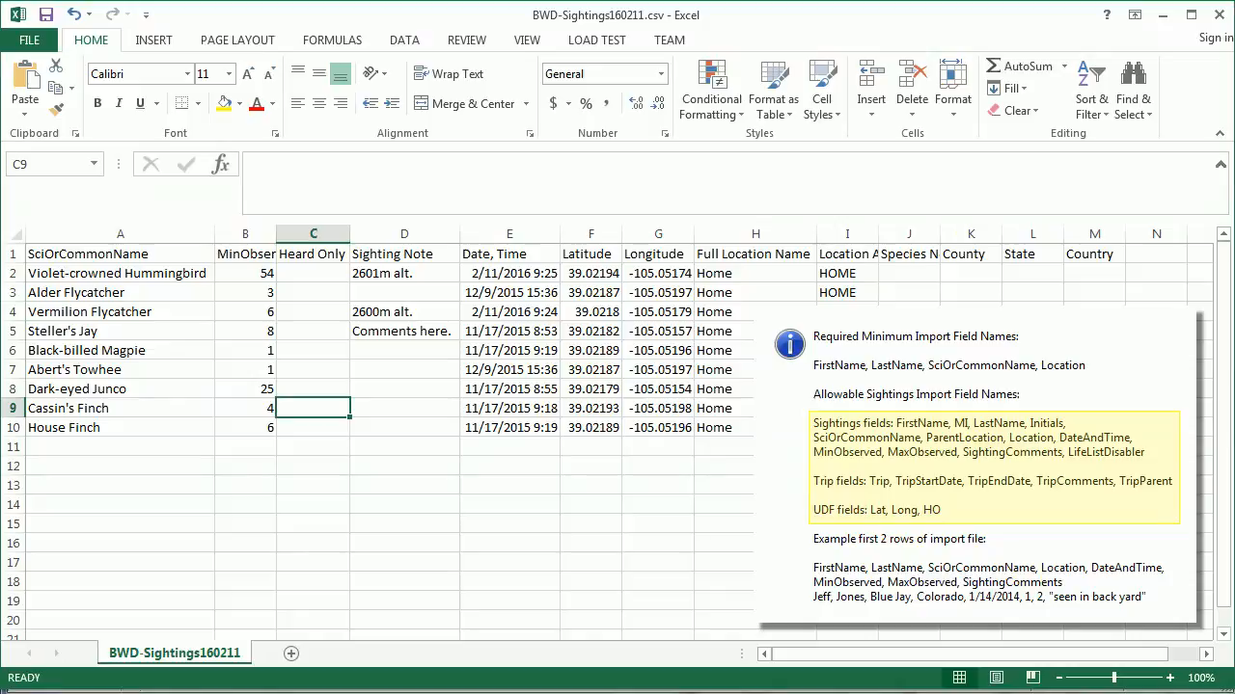
text(y)
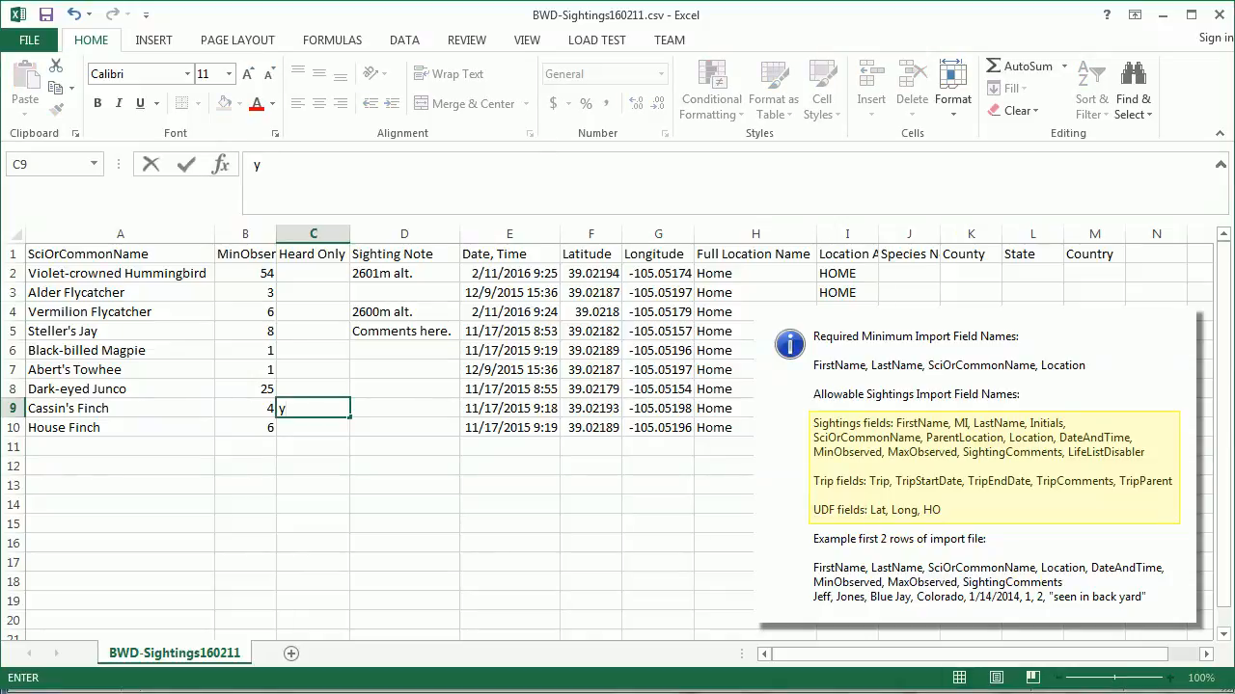
key(Up)
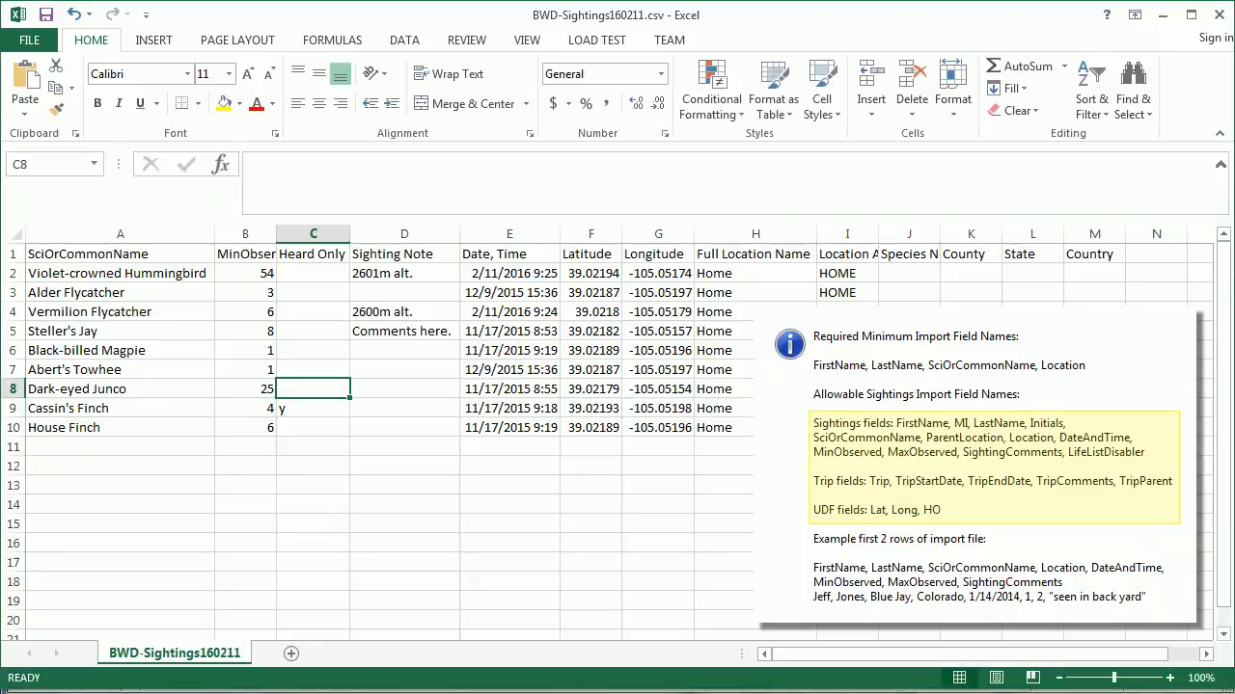
Step: Rename the Sighting Note header to SightingComments and the "Date, Time" header to DateAndTime
key(Up)
key(Up)
key(Up)
key(Up)
key(Up)
key(Up)
key(Up)
key(Right)
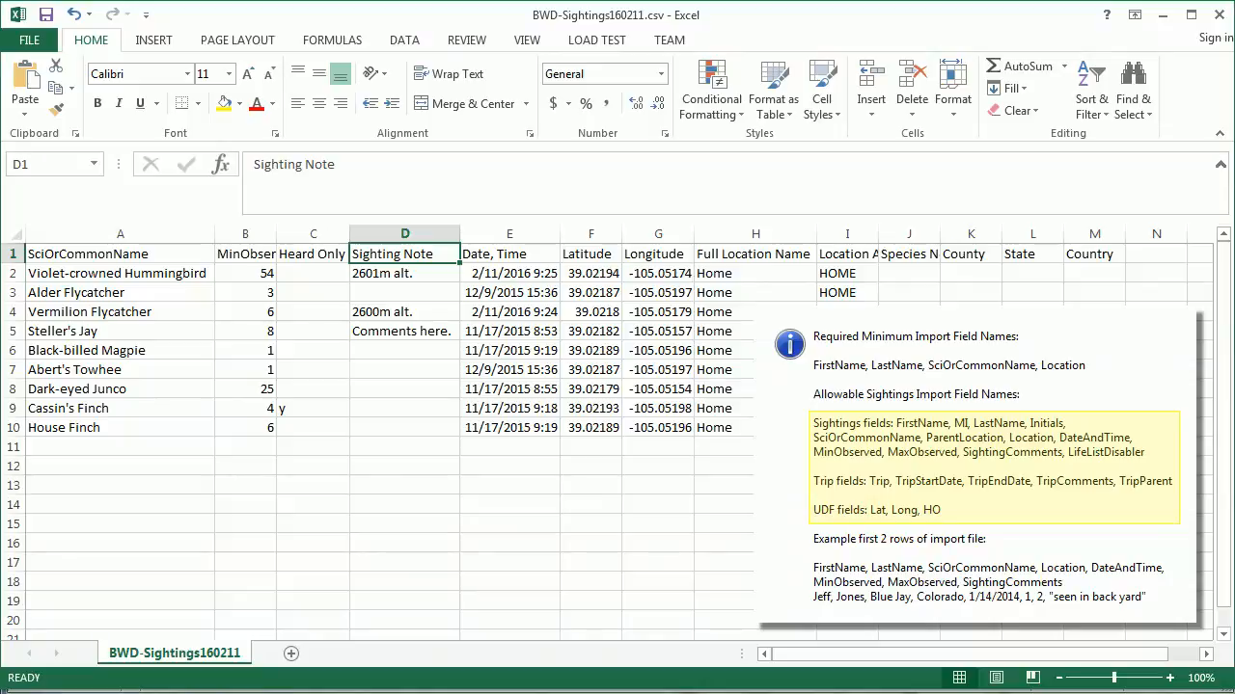
text(S)
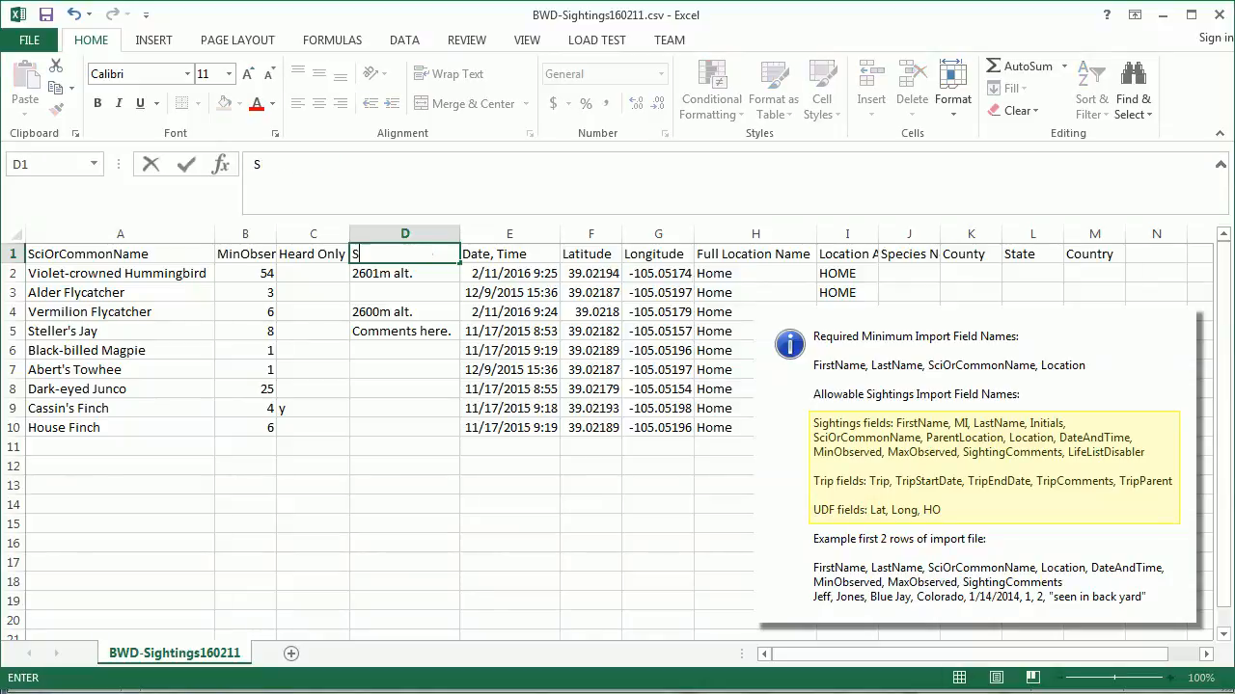
text(ightingComments)
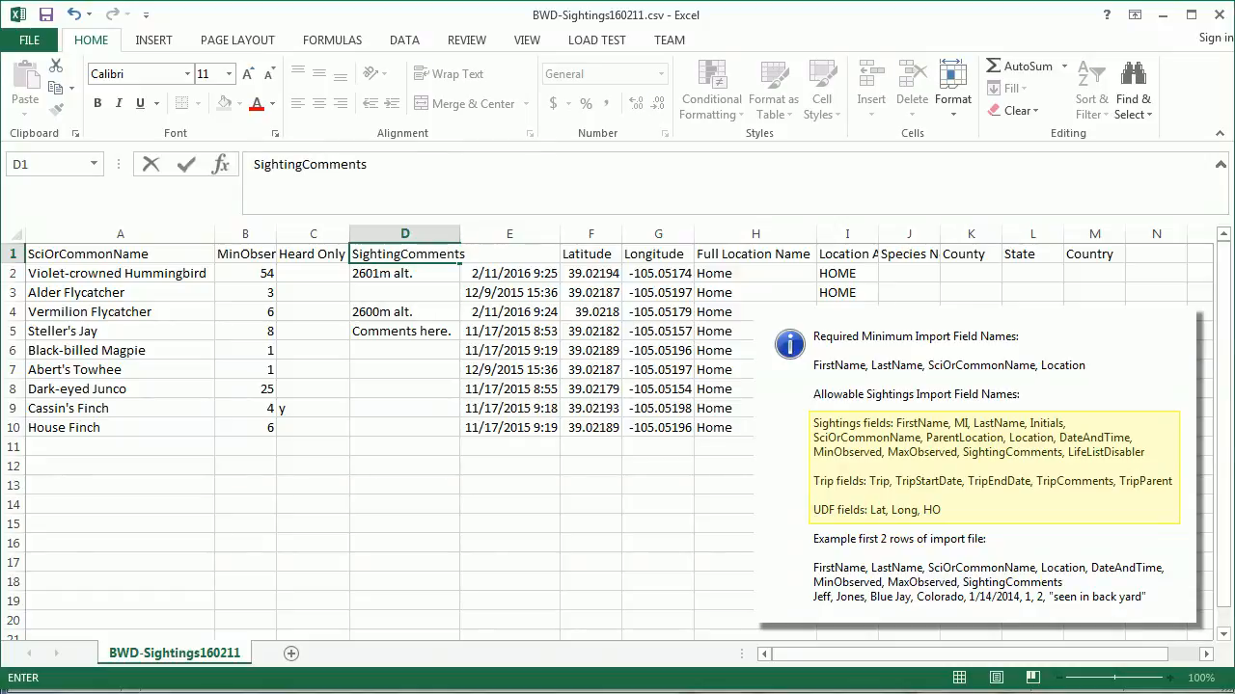
key(Tab)
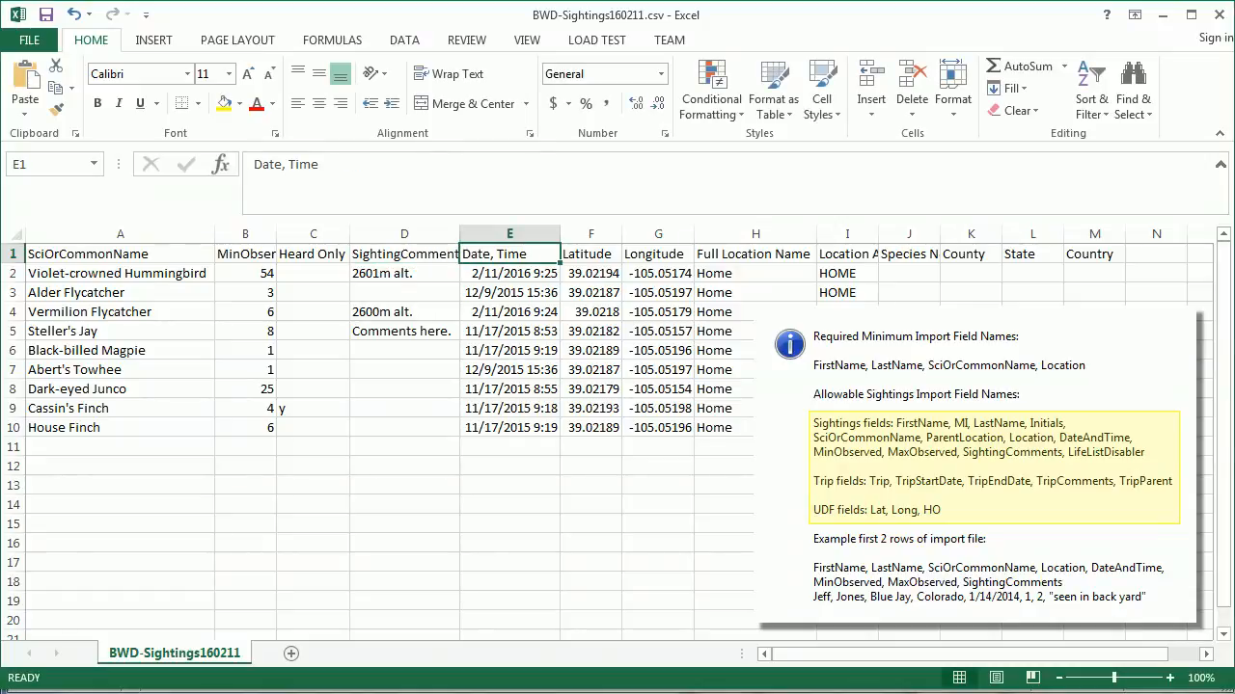
text(DateAndTime)
key(Tab)
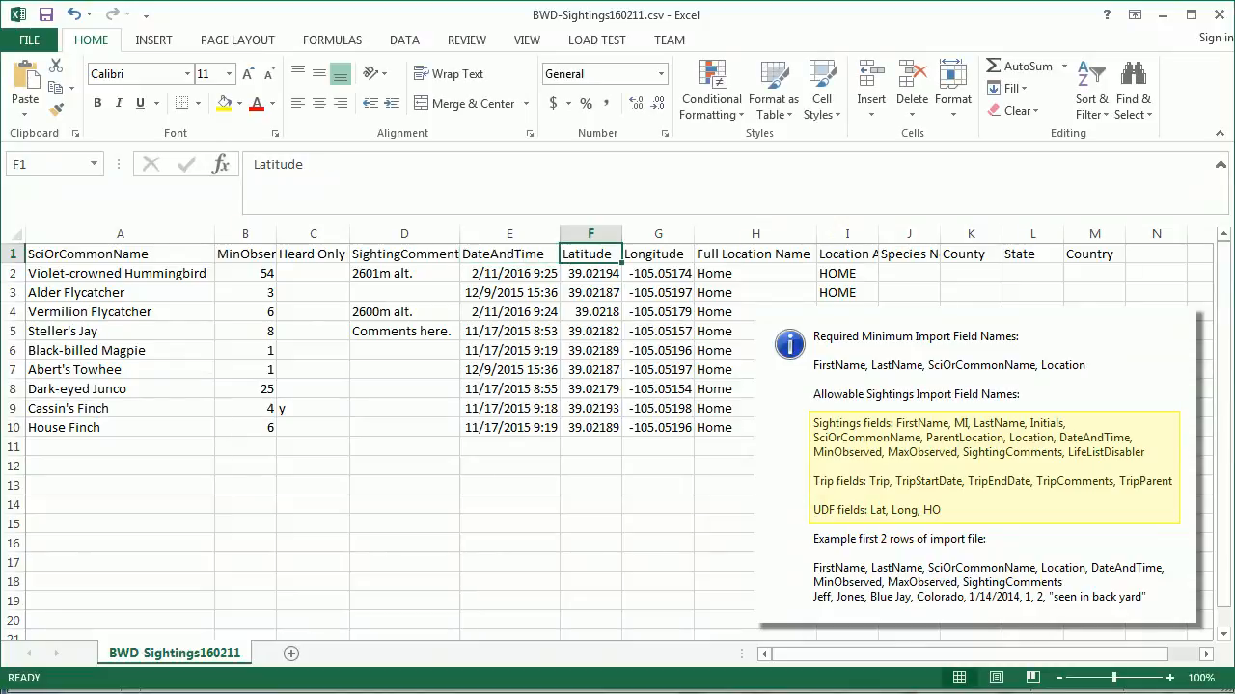
Step: Rename the Full Location Name header in H1 to Location
key(Tab)
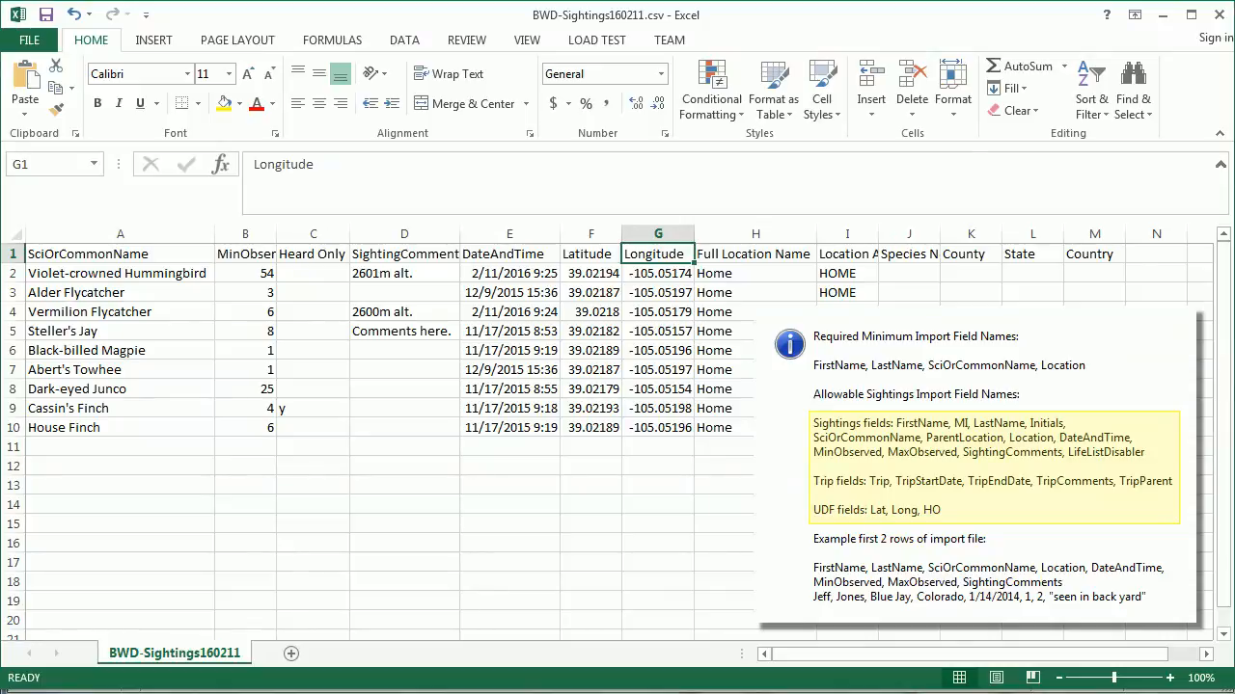
key(Tab)
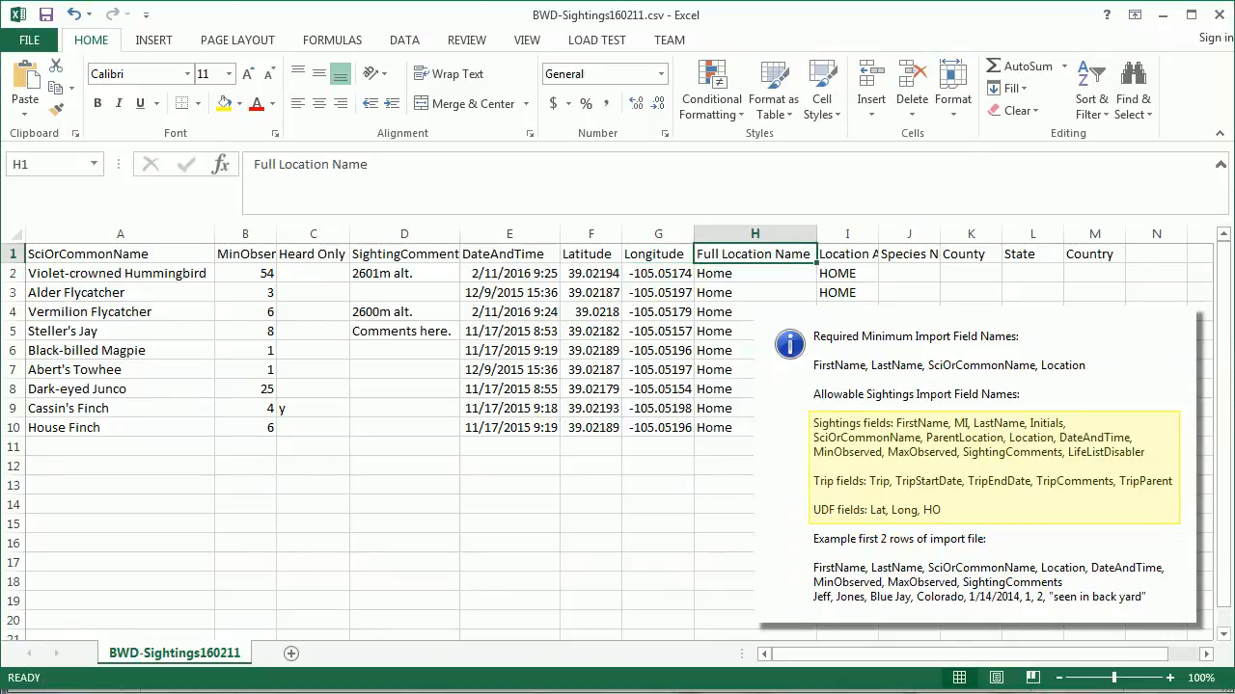
text(Location)
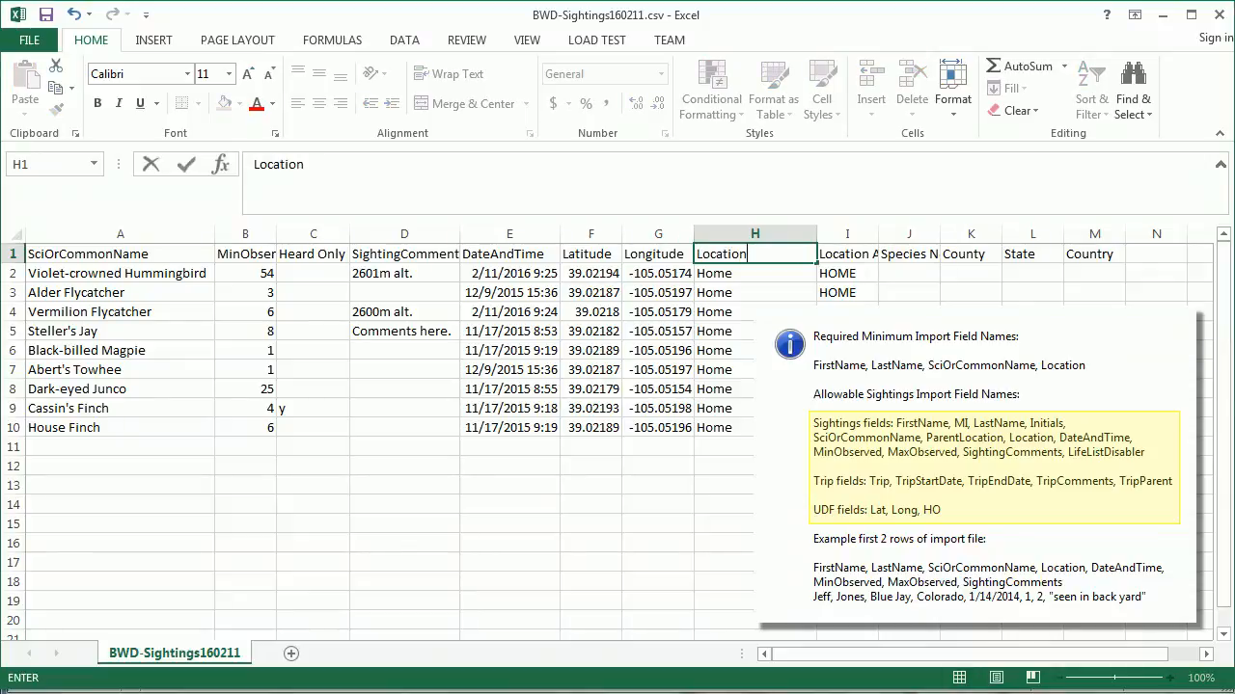
key(Tab)
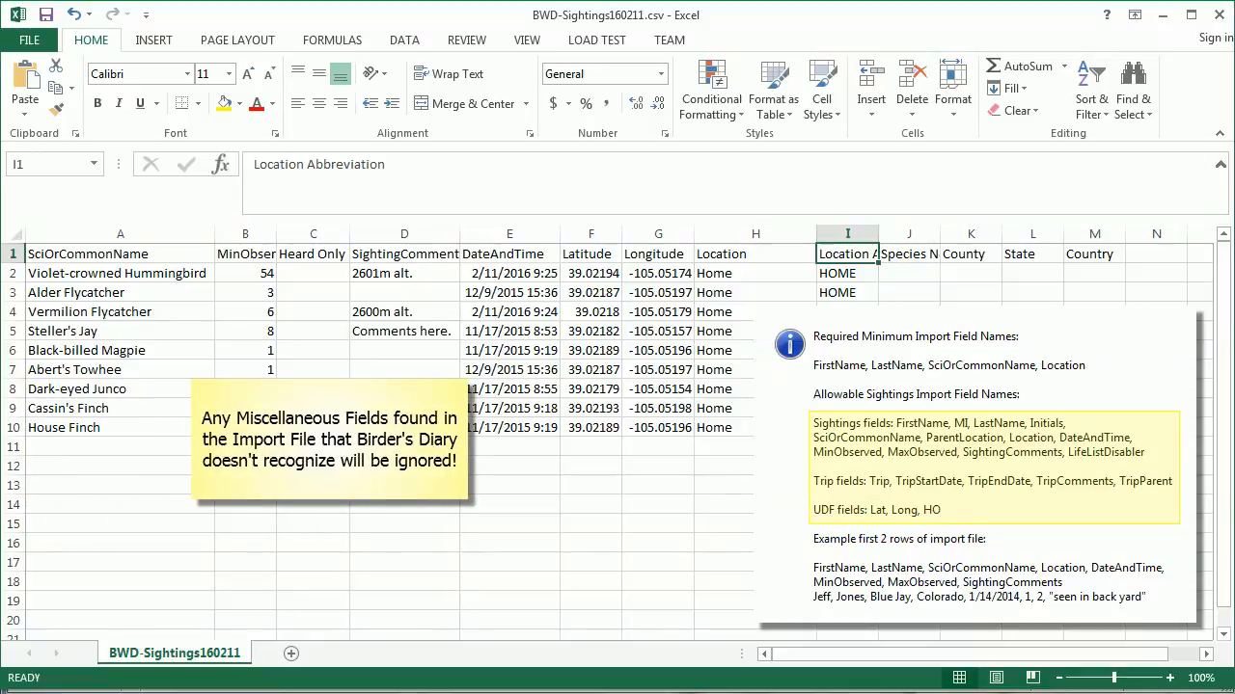
Step: Clear the contents of columns I through M, from Location Abbreviation to Country
click(847, 234)
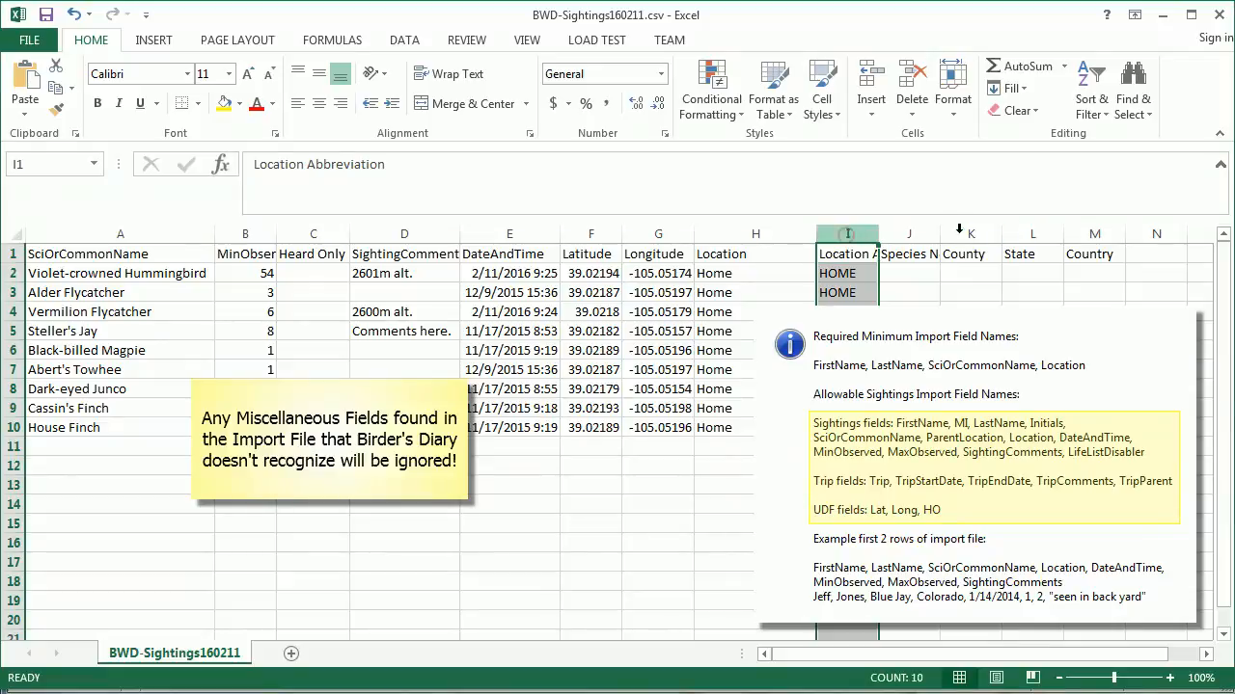
shift+click(1092, 233)
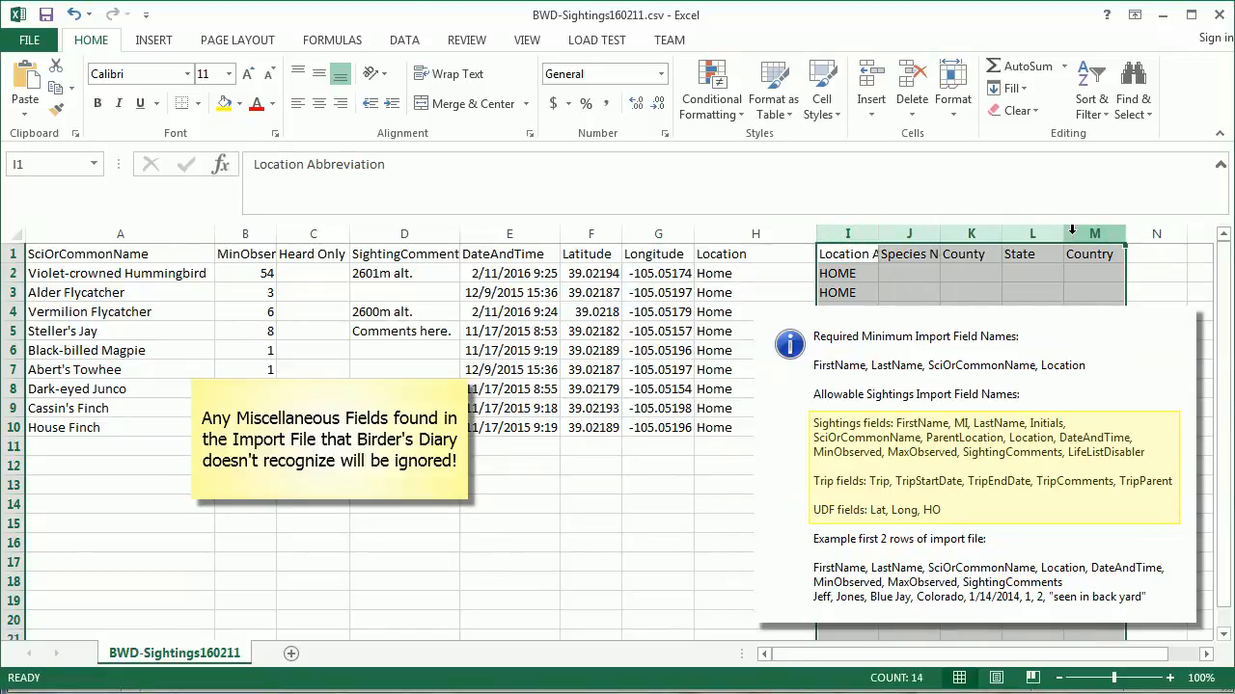
key(Delete)
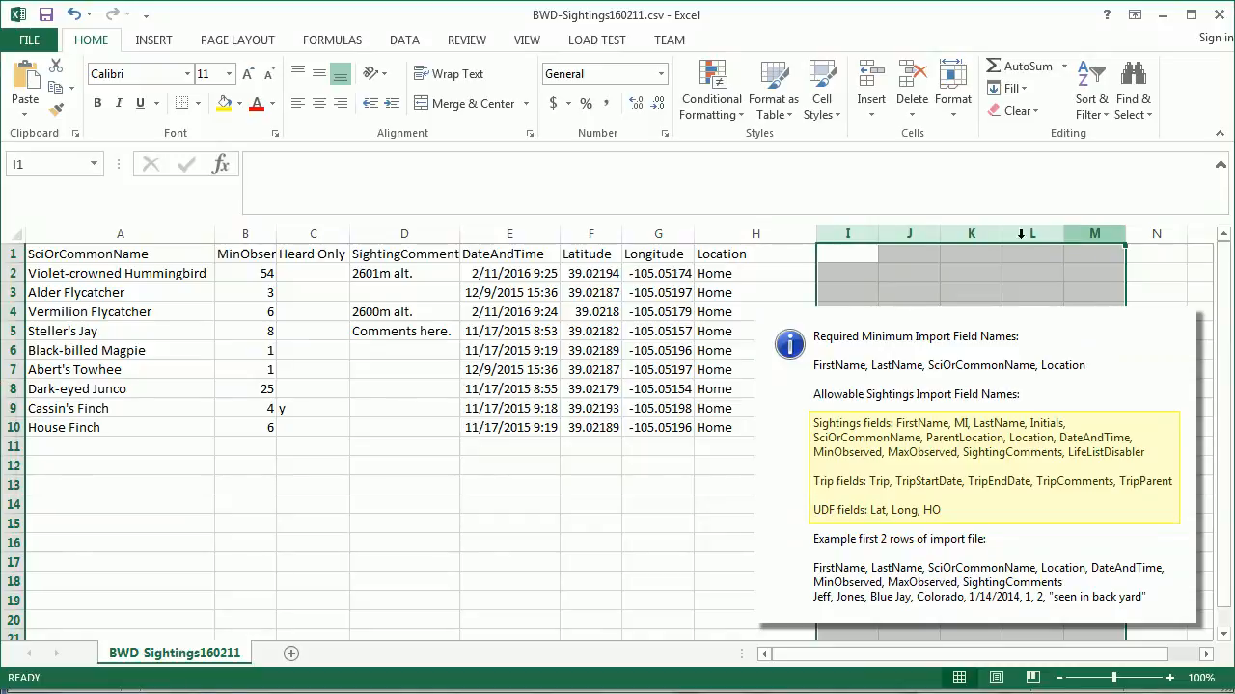
Step: Add the column headers FirstName in I1 and LastName in J1
click(841, 253)
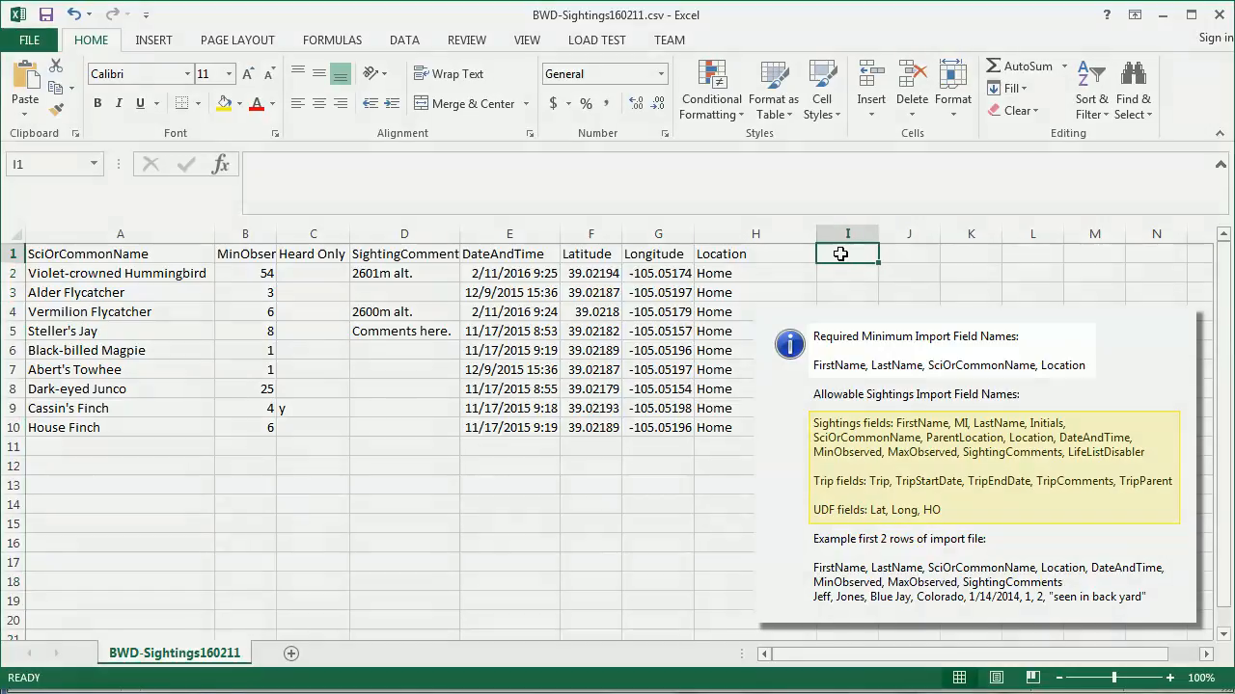
text(FirstName)
key(Tab)
text(LastName)
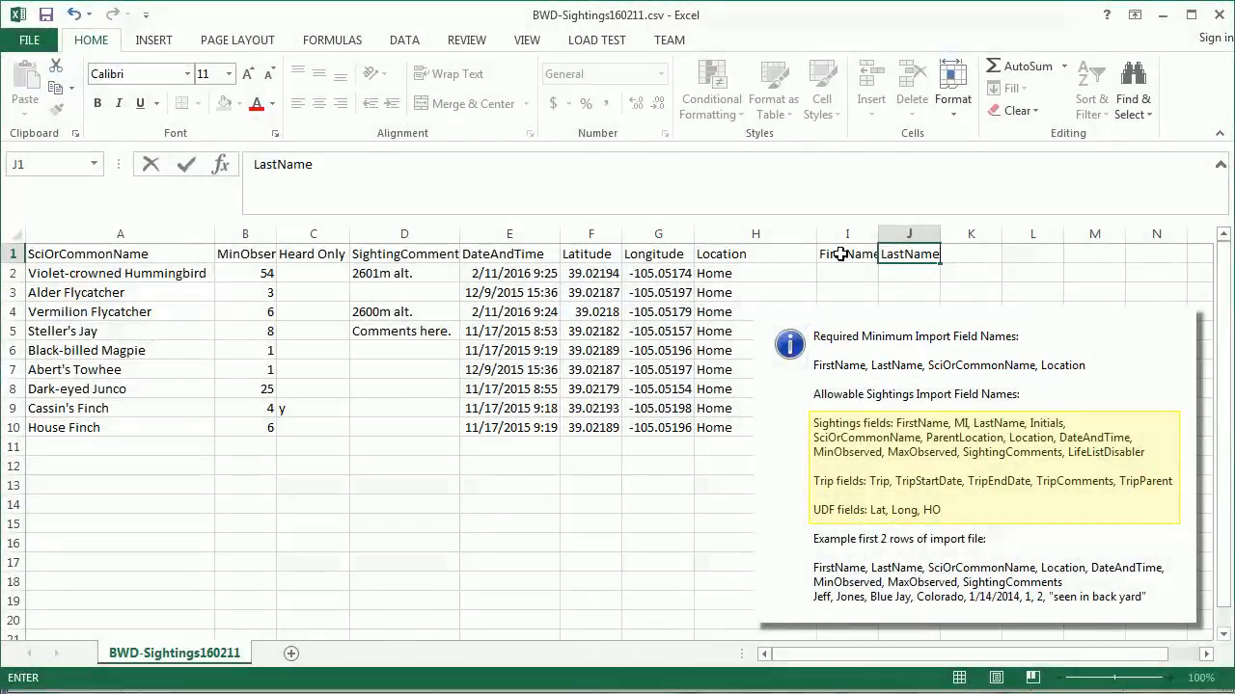
key(Return)
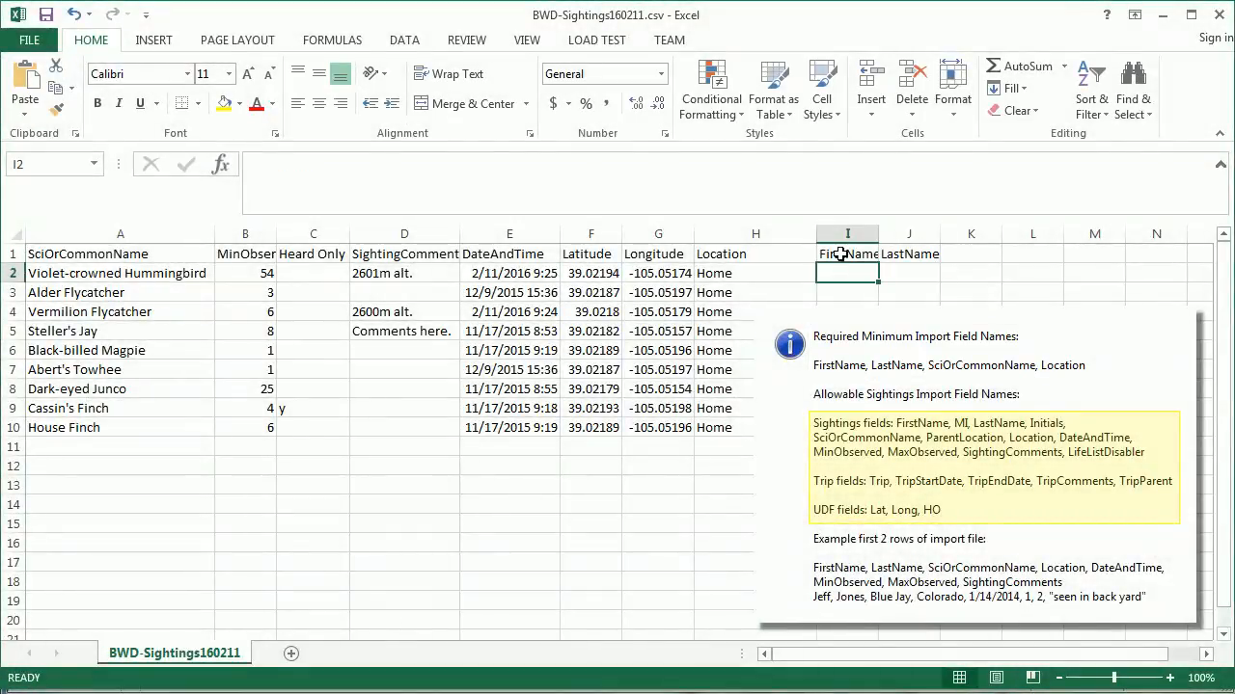
Step: Enter Sample as the FirstName in I2 and Observer as the LastName in J2
text(Sample)
key(Tab)
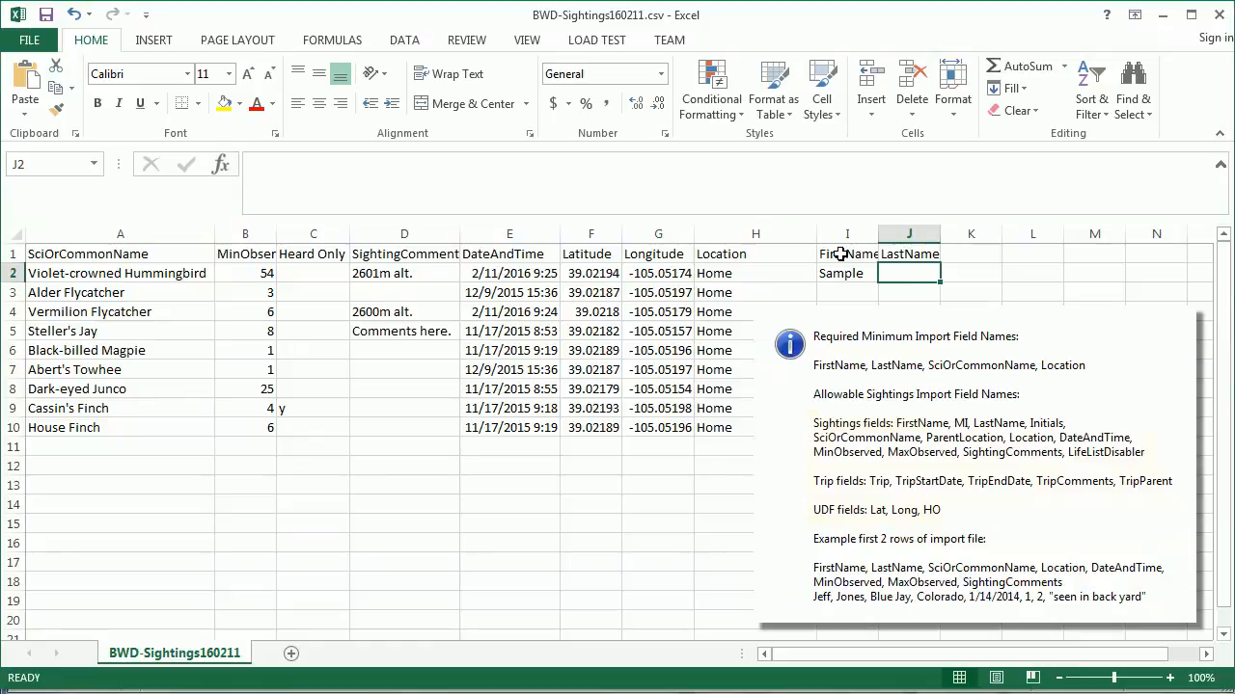
text(Observer)
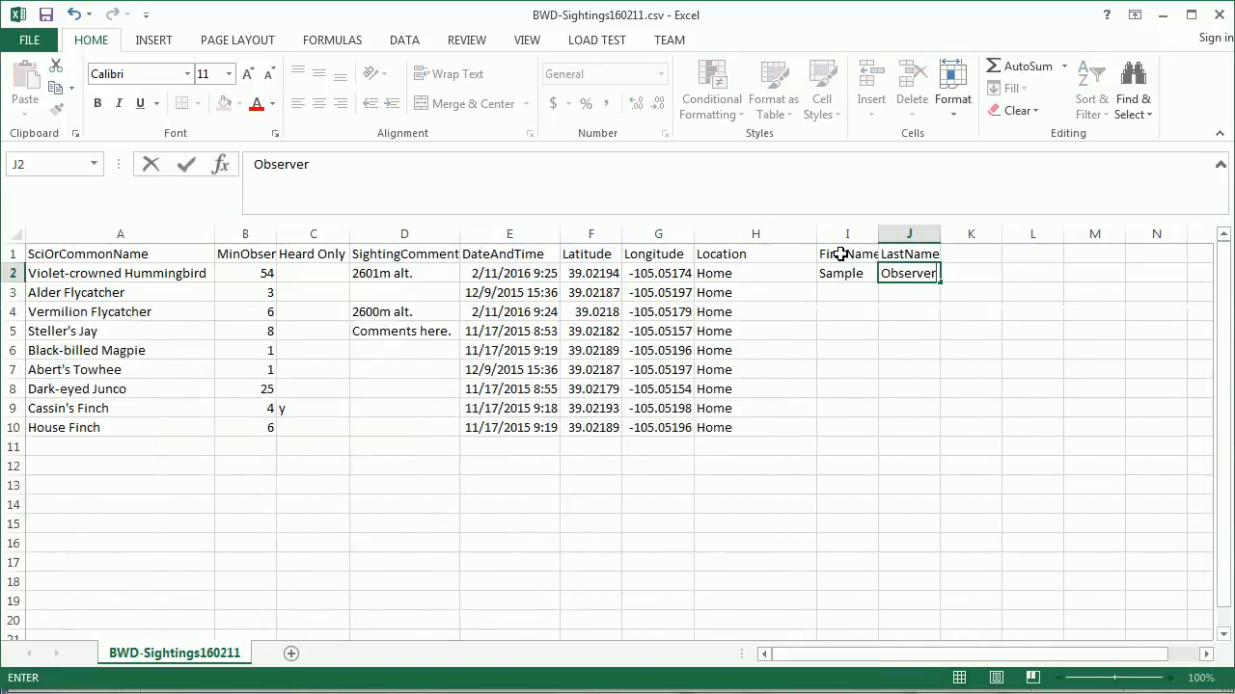
key(Return)
key(Left)
key(Up)
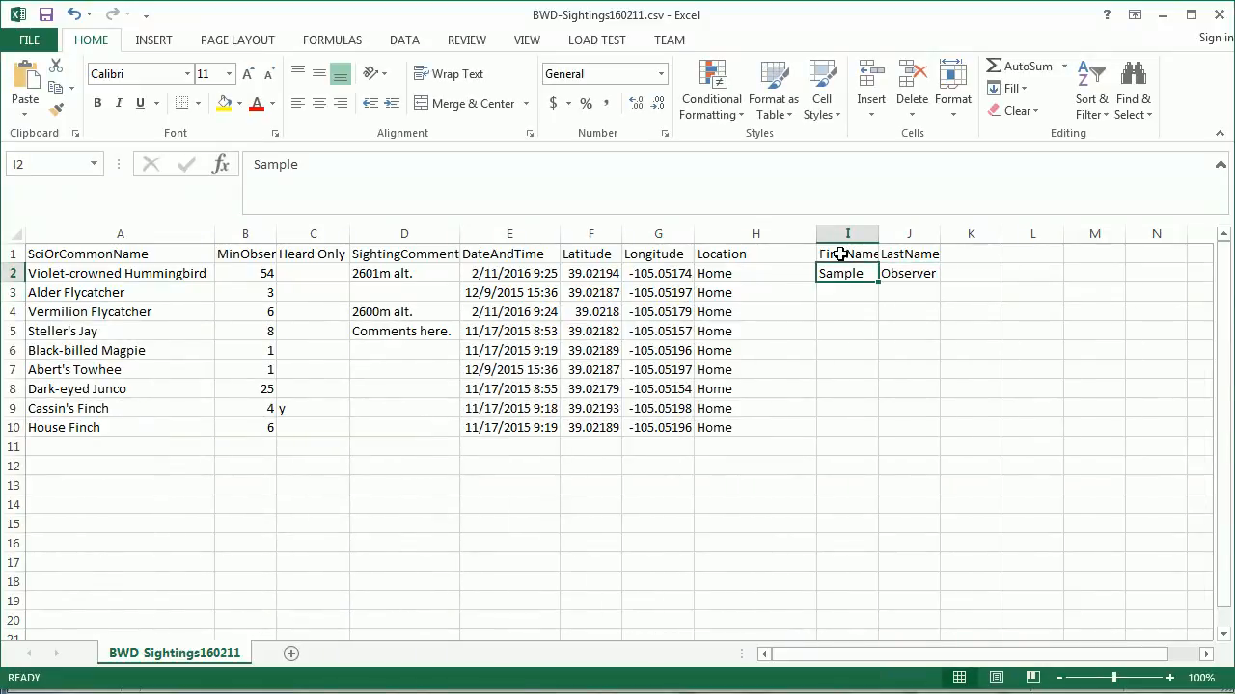
Step: Copy the observer name from I2:J2 into rows 3 to 10 of the FirstName and LastName columns
key(shift+Right)
key(ctrl+c)
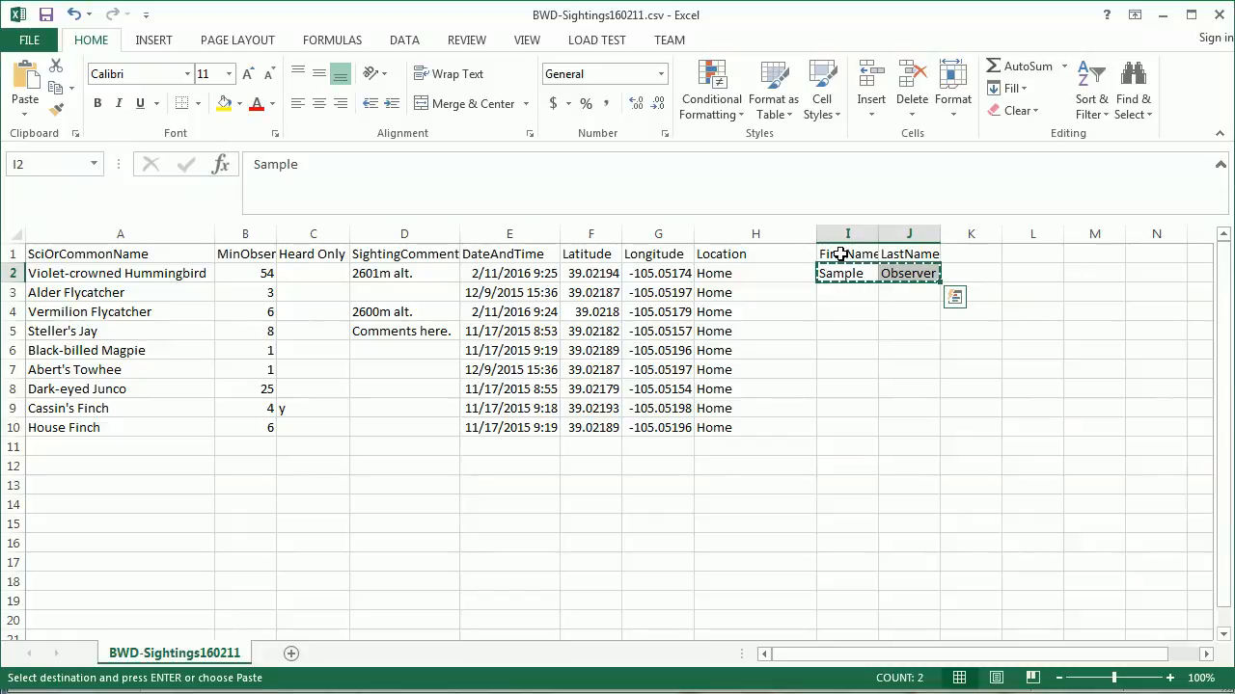
key(Down)
key(shift+Down)
key(shift+Down)
key(shift+Down)
key(shift+Down)
key(shift+Down)
key(shift+Down)
key(shift+Down)
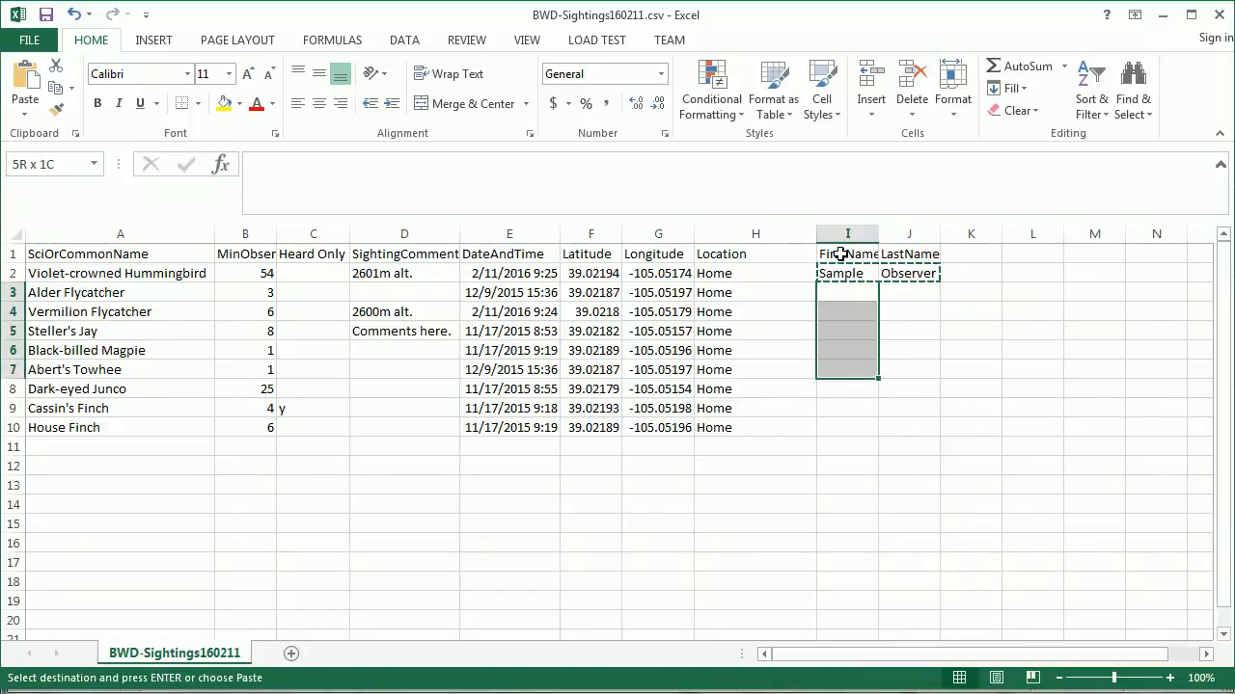
key(ctrl+v)
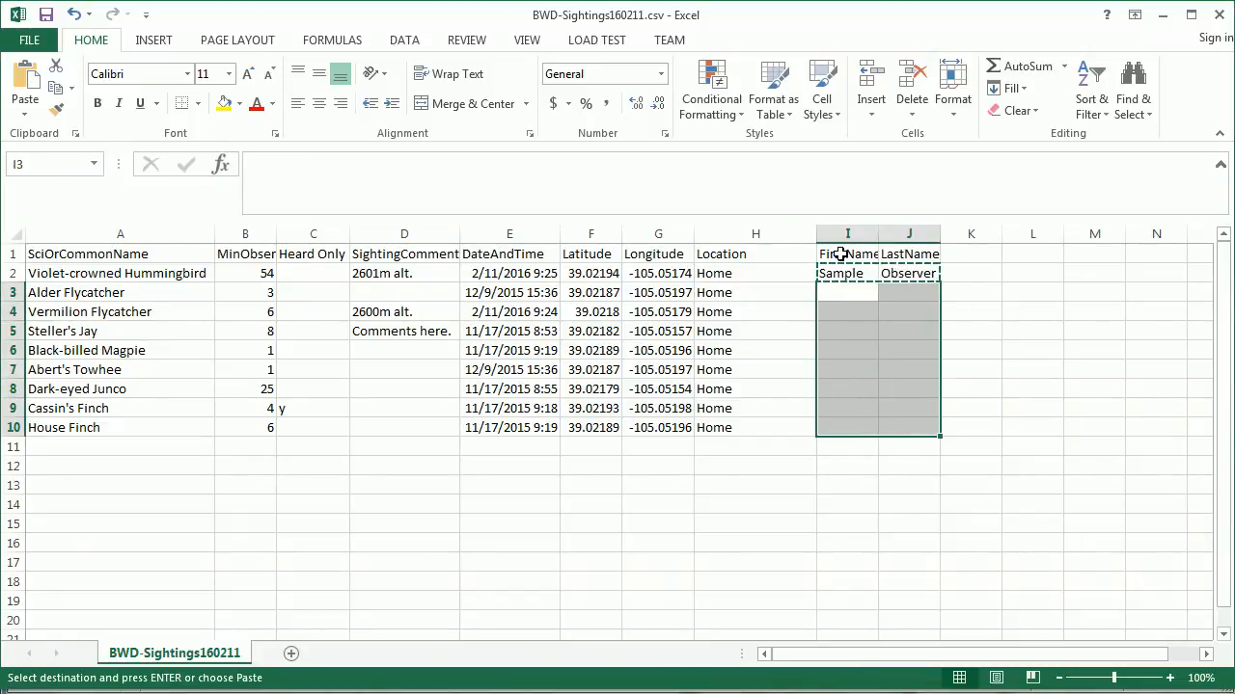
key(Down)
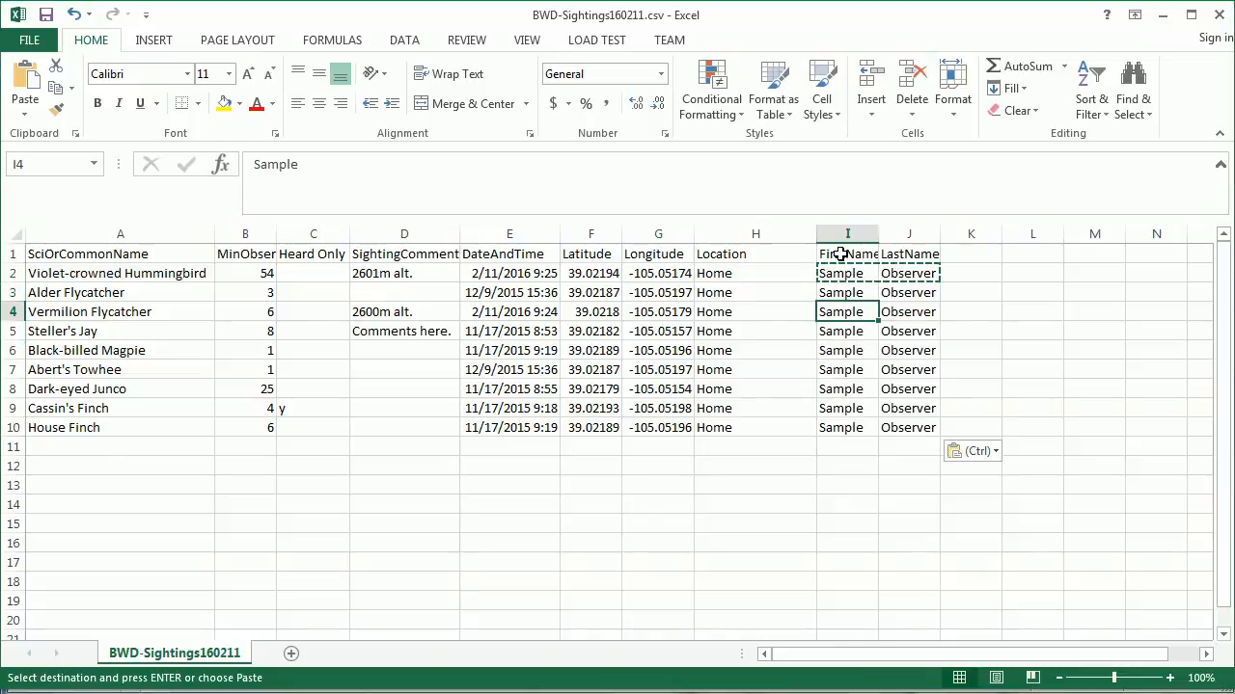
key(ctrl)
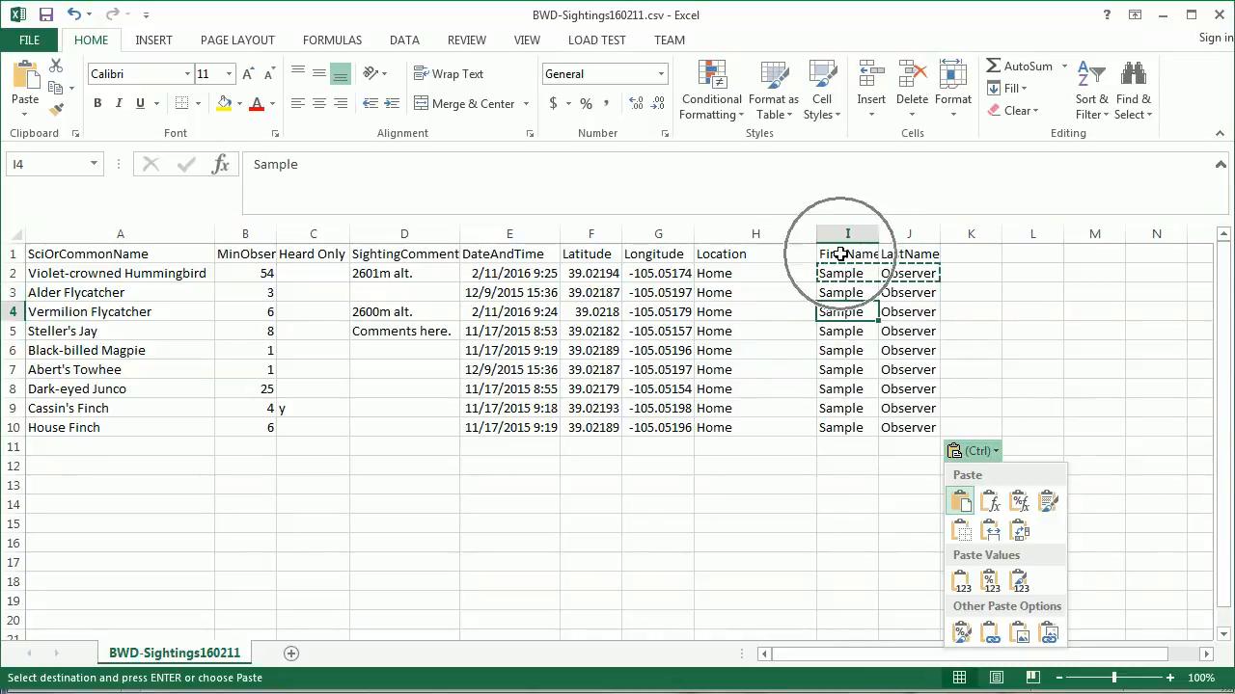
Step: Save the sheet as BWD-Sightings160211-for BD.csv in C:\temp, replacing the existing file and keeping CSV format, and widen column B to fit its header
key(alt+f)
key(a)
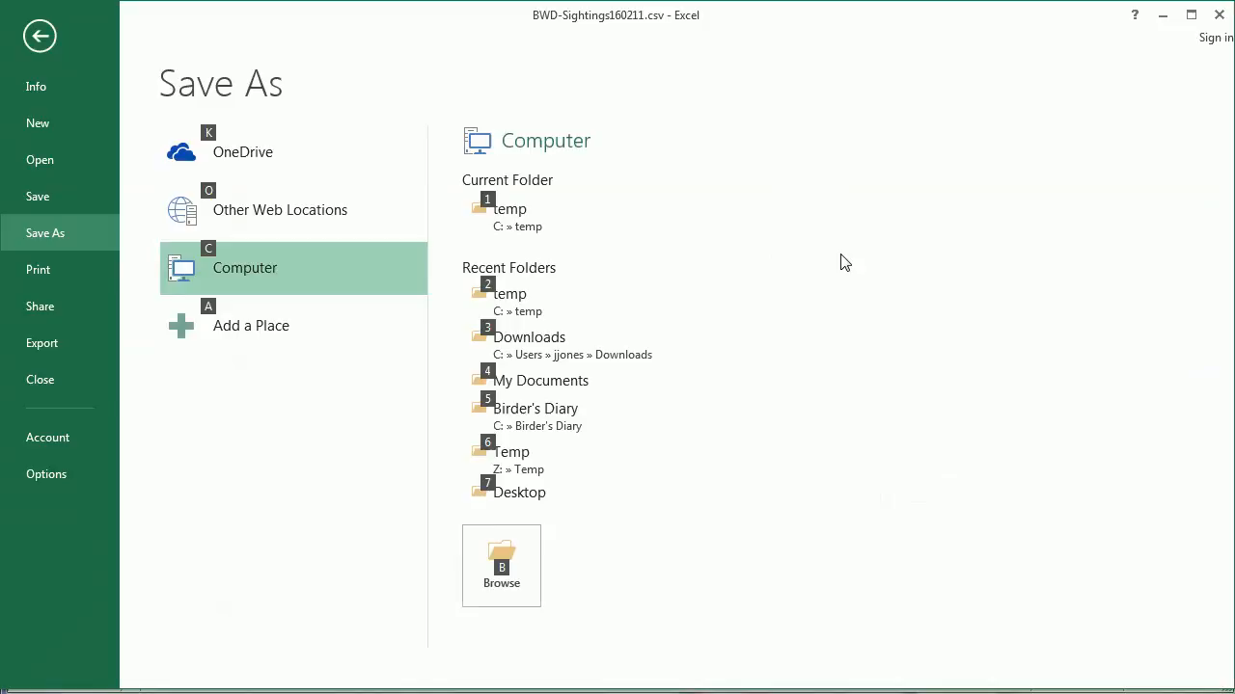
click(525, 220)
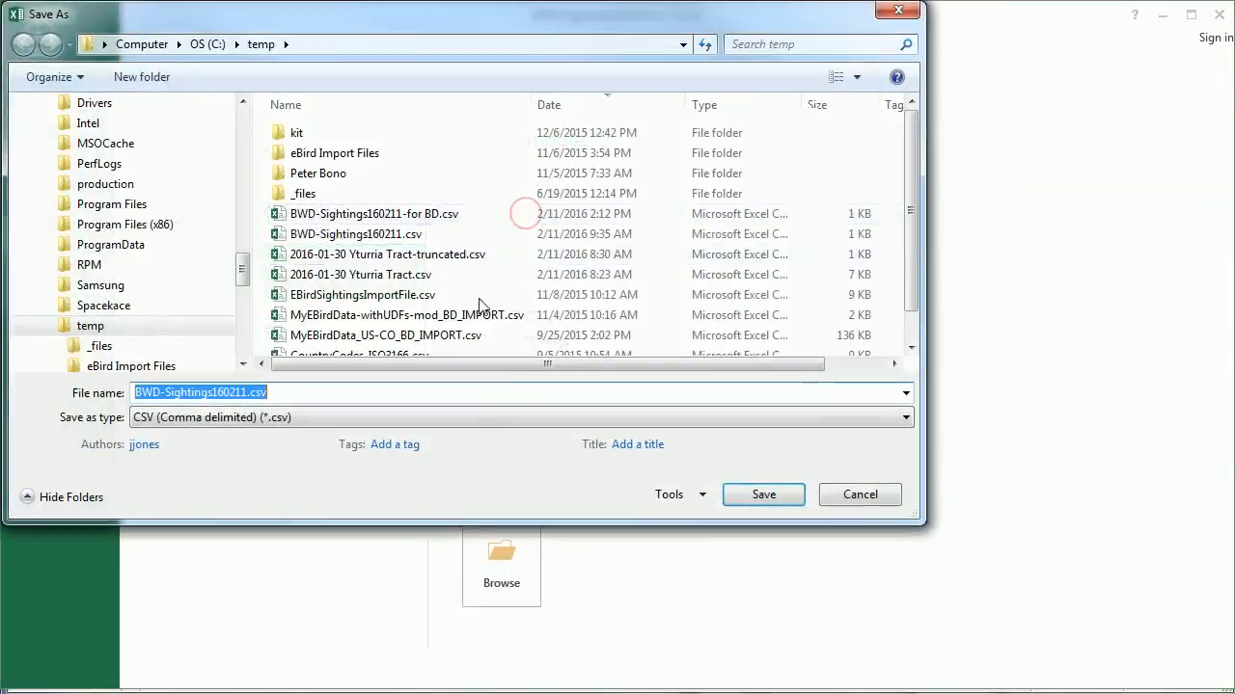
click(429, 214)
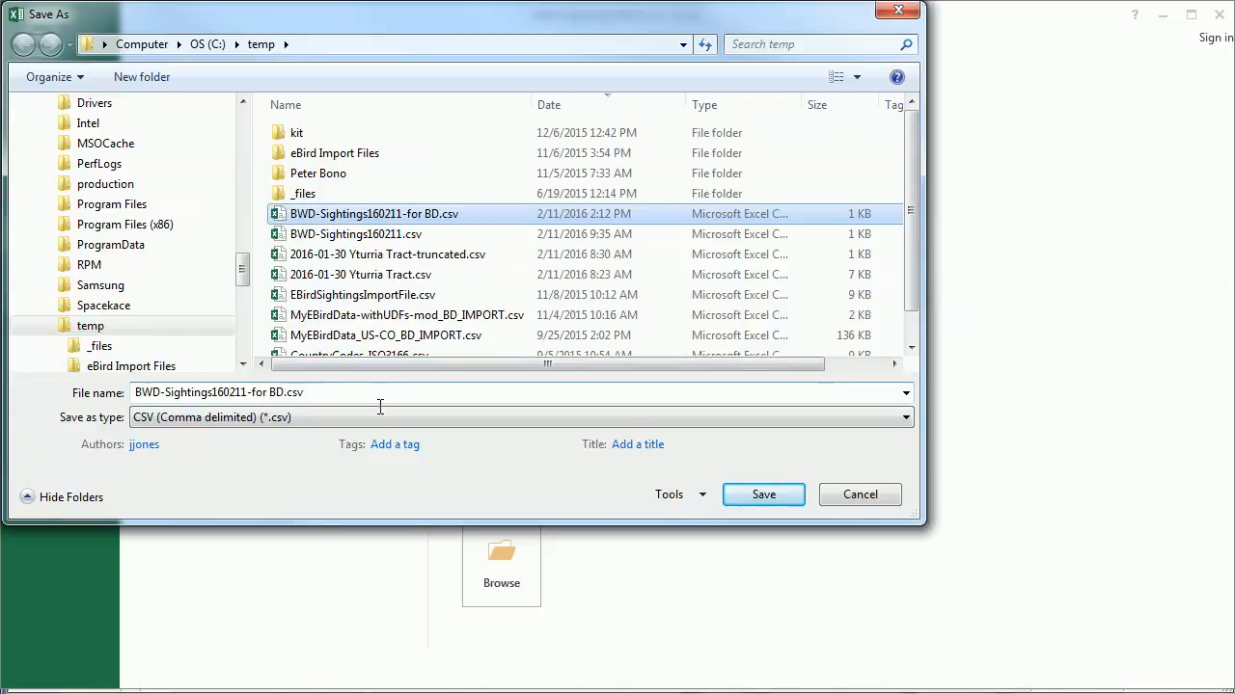
click(764, 496)
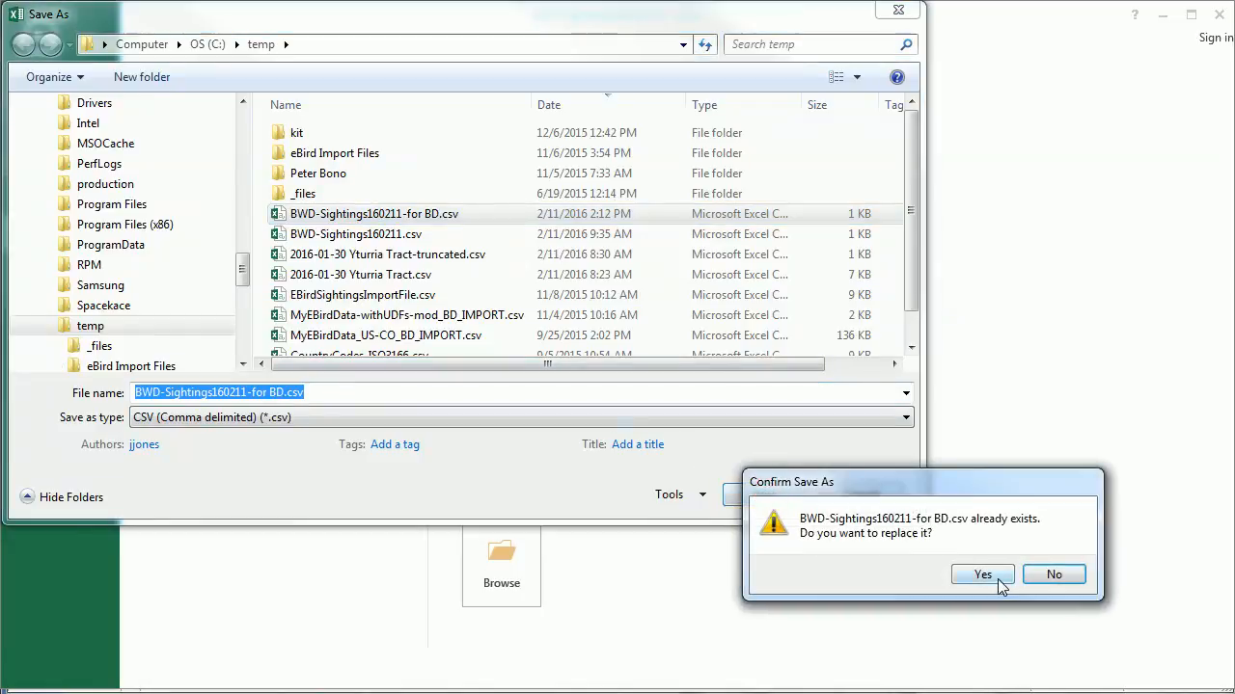
click(982, 575)
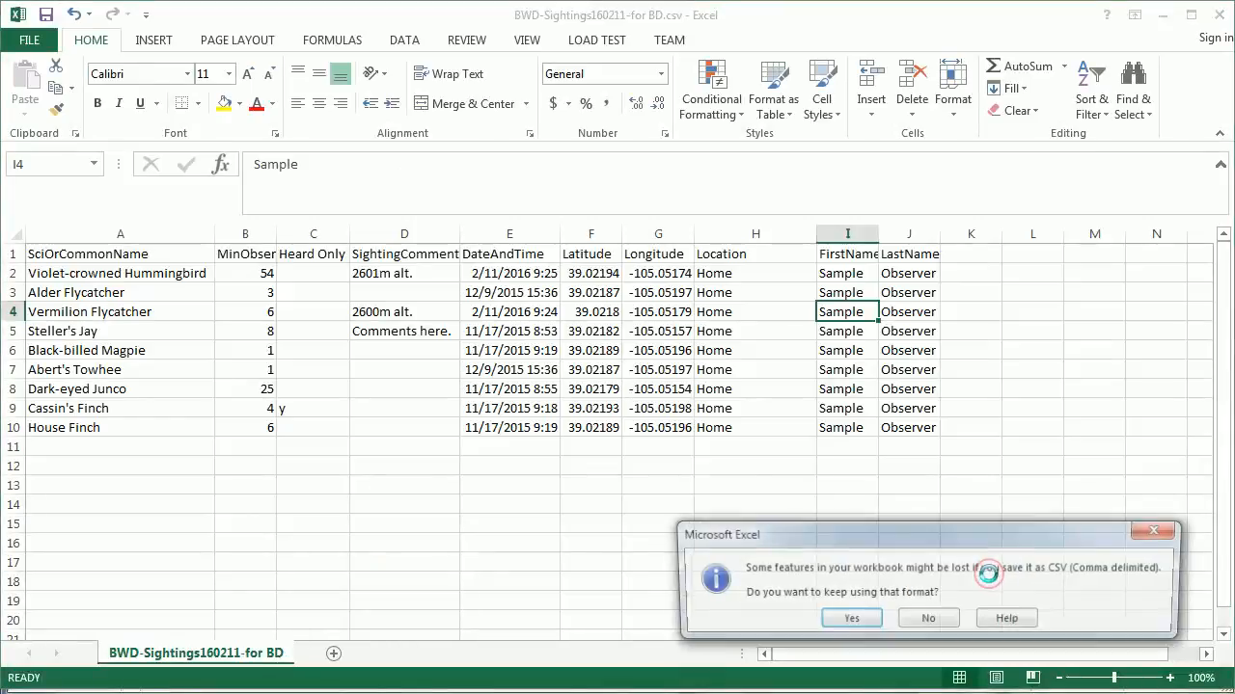
click(848, 620)
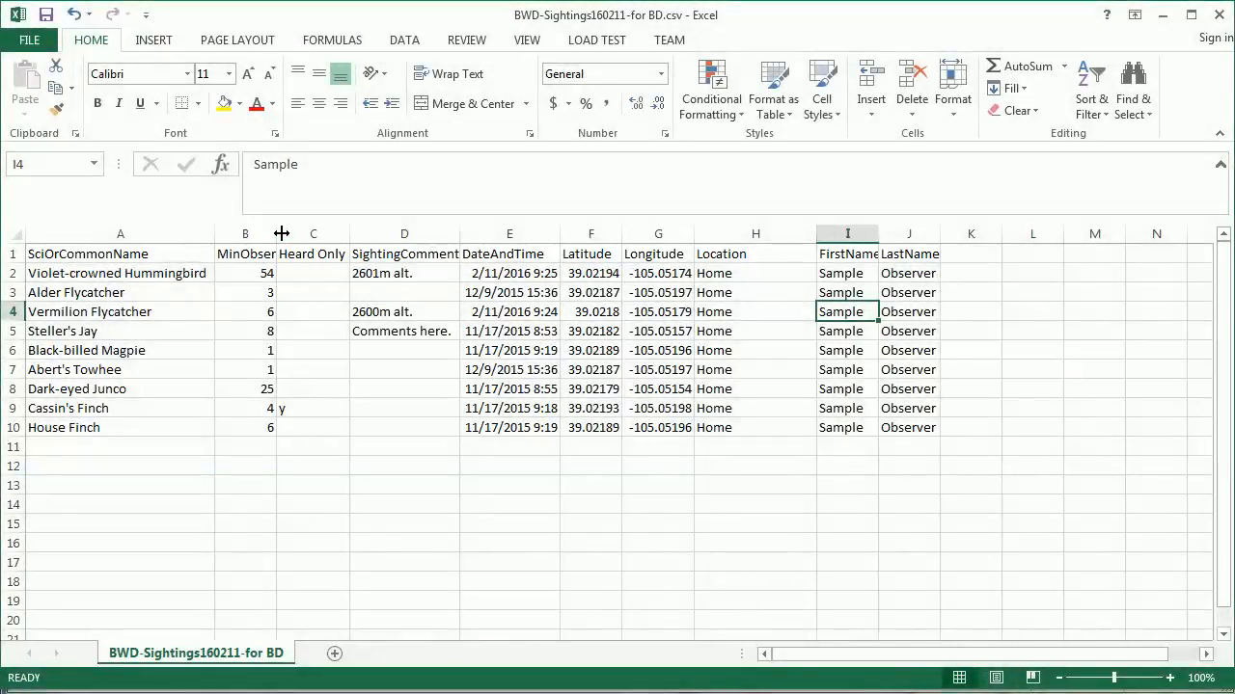
drag(281, 234, 320, 233)
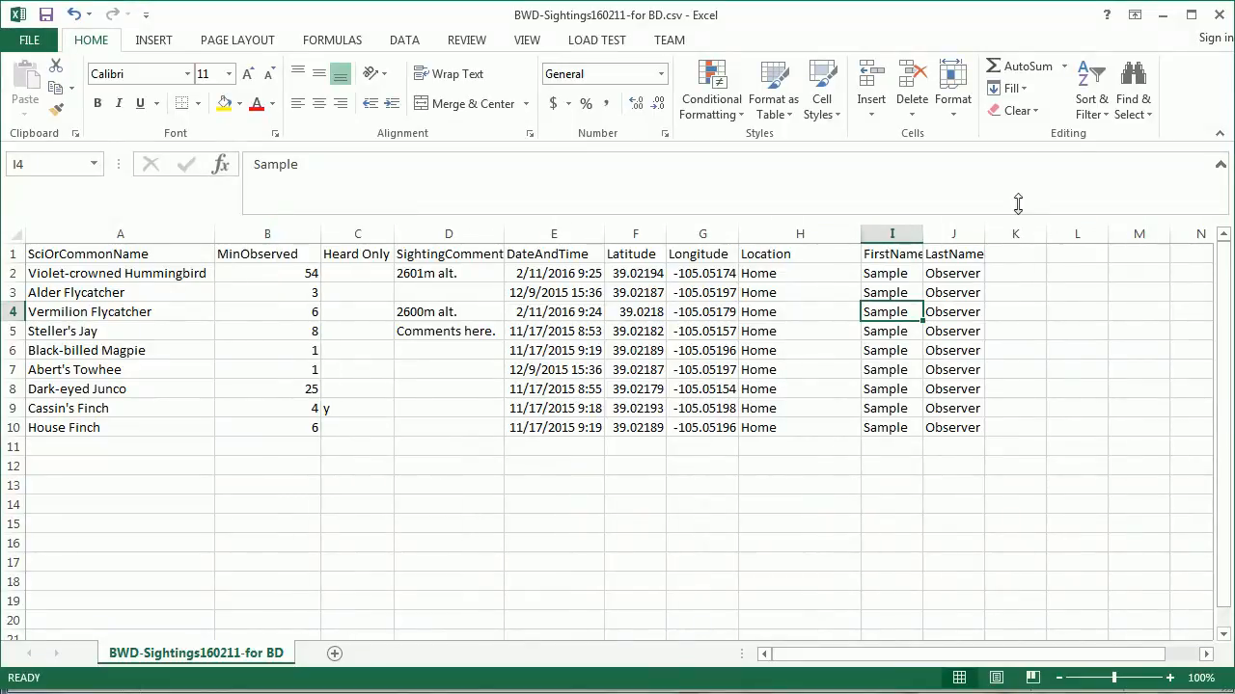
Step: Switch to Birder's Diary and set the sightings import to a CSV-formatted file with the Birds - Clements-Cornell - World 2015 taxonomy
click(1165, 17)
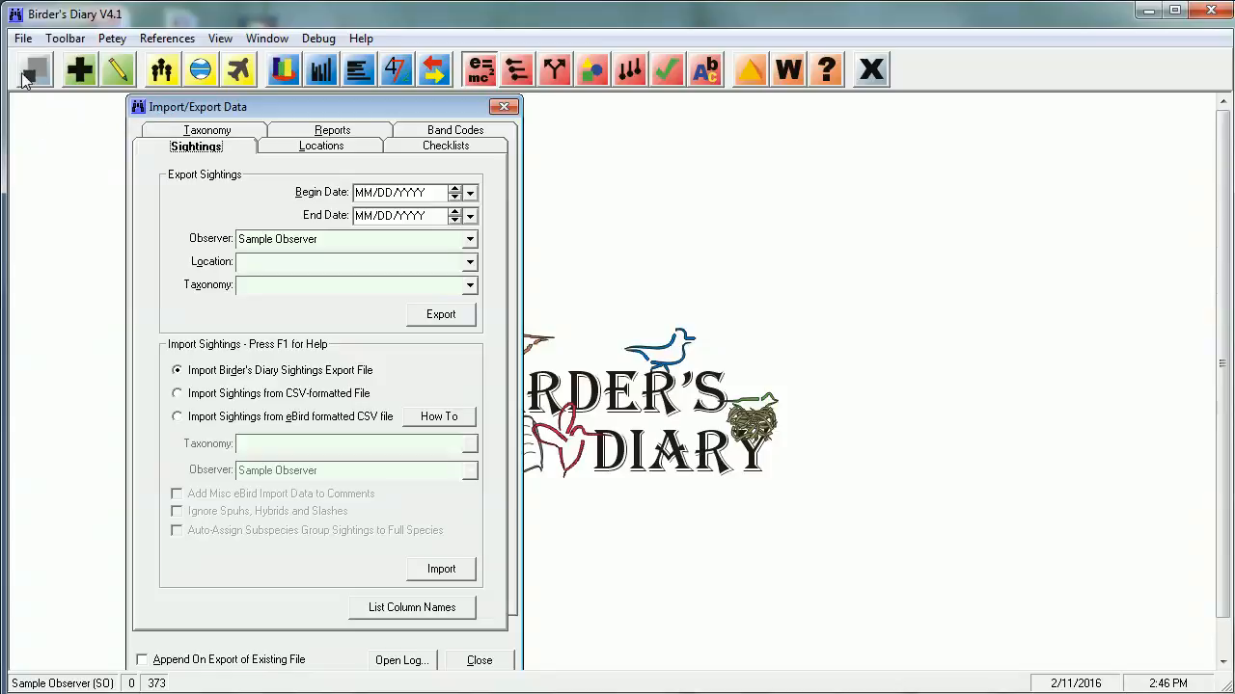
click(25, 40)
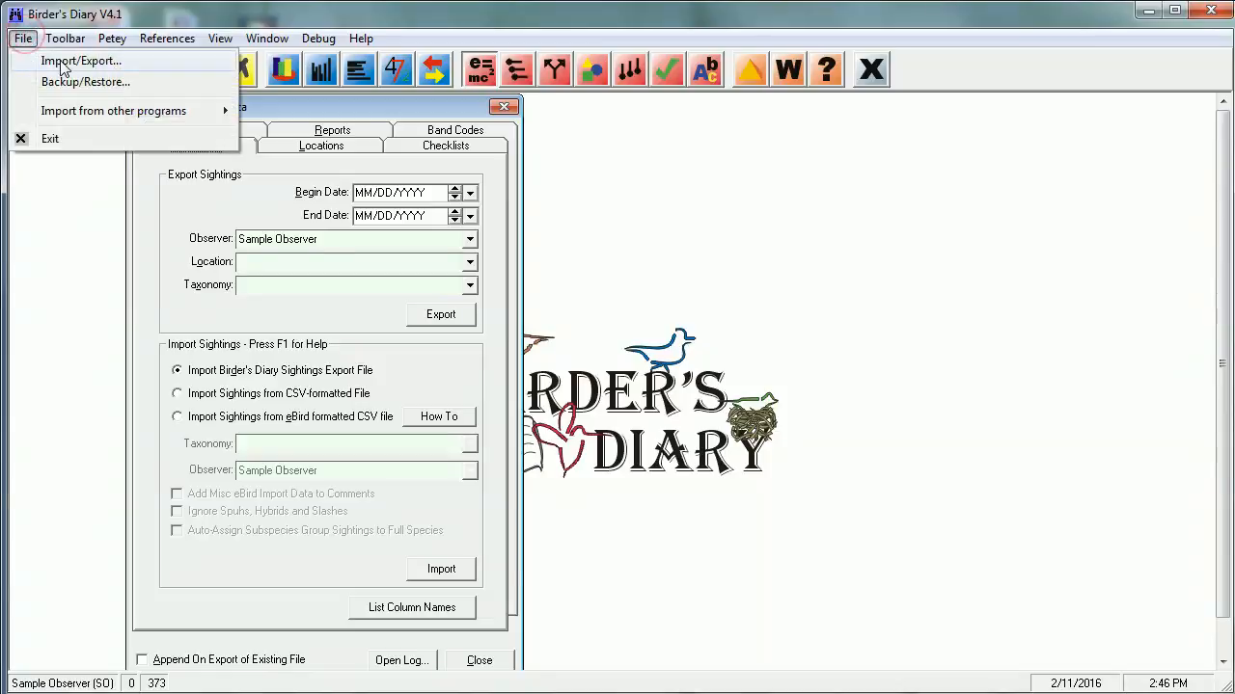
click(62, 62)
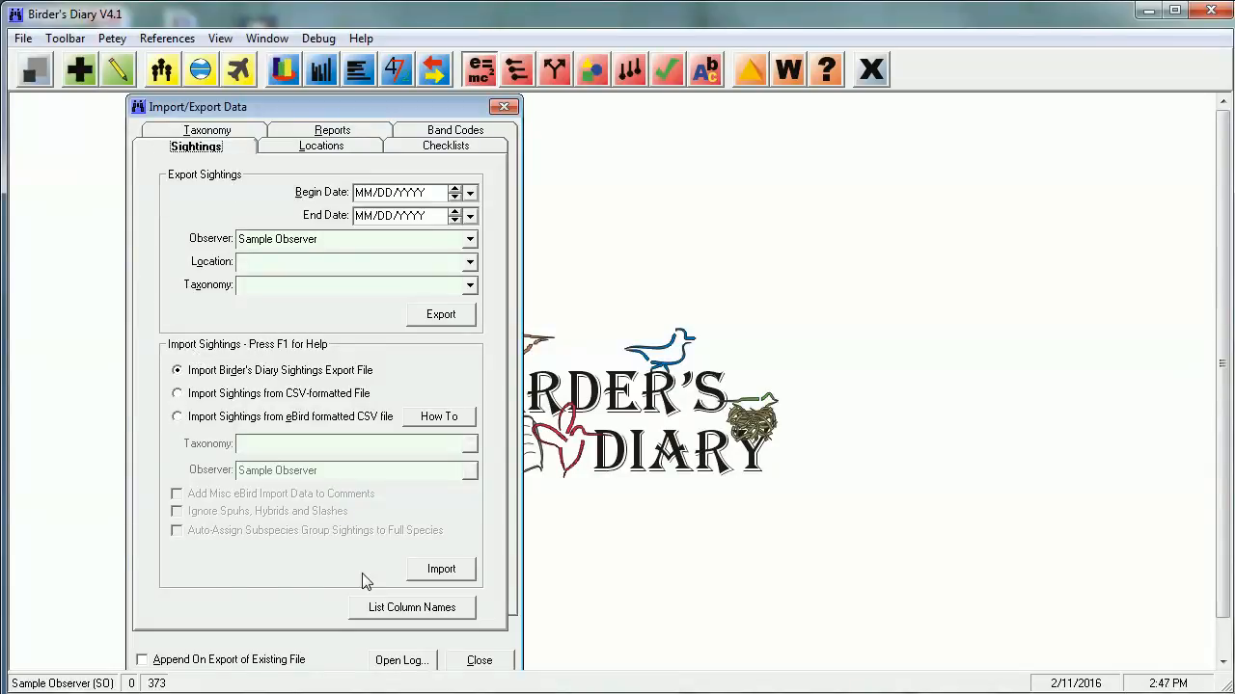
click(177, 395)
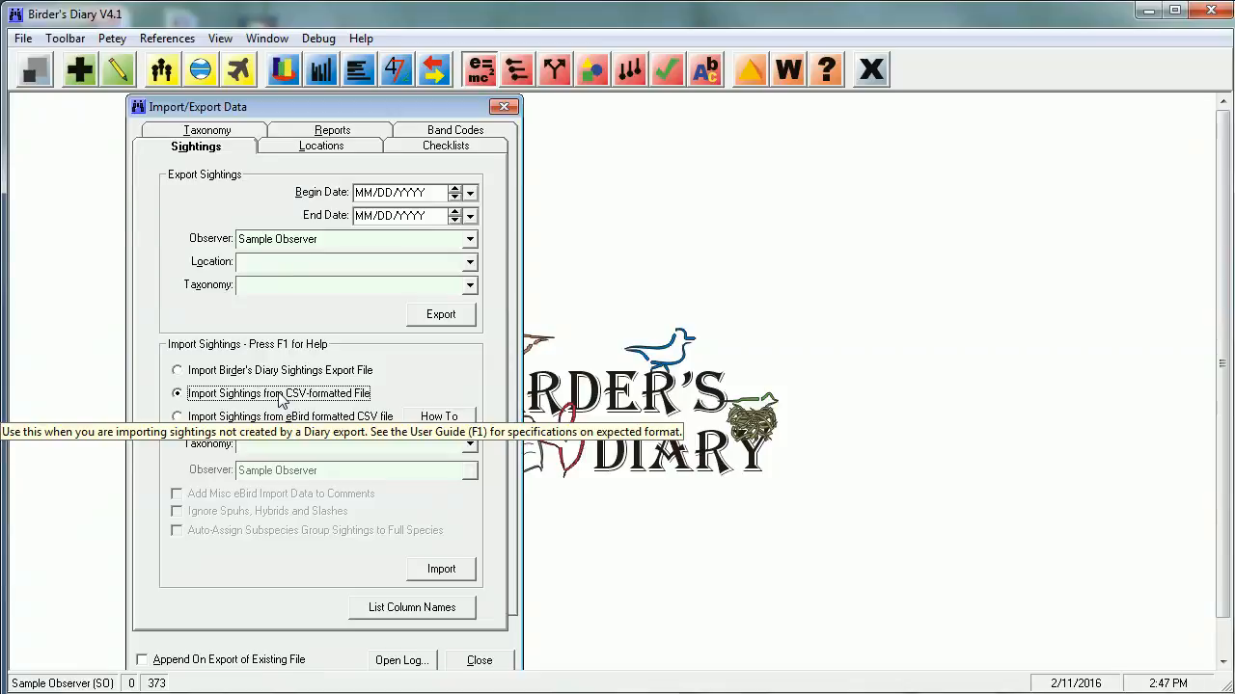
key(Tab)
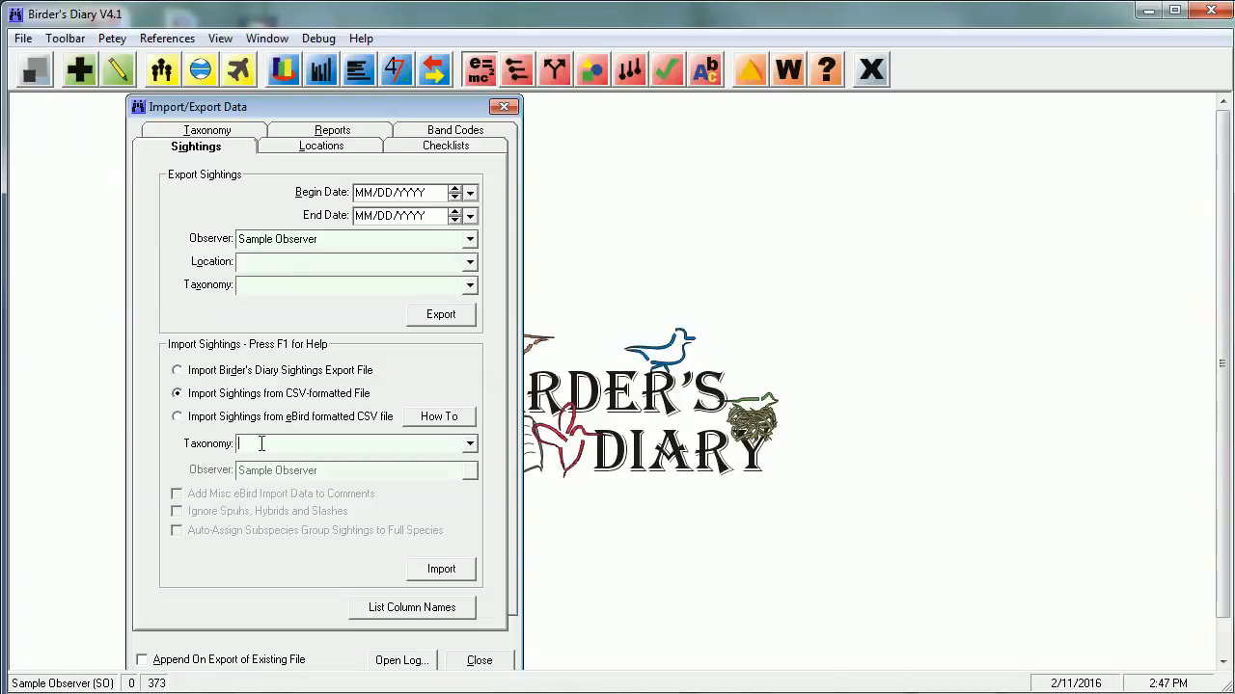
text(clem)
key(Down)
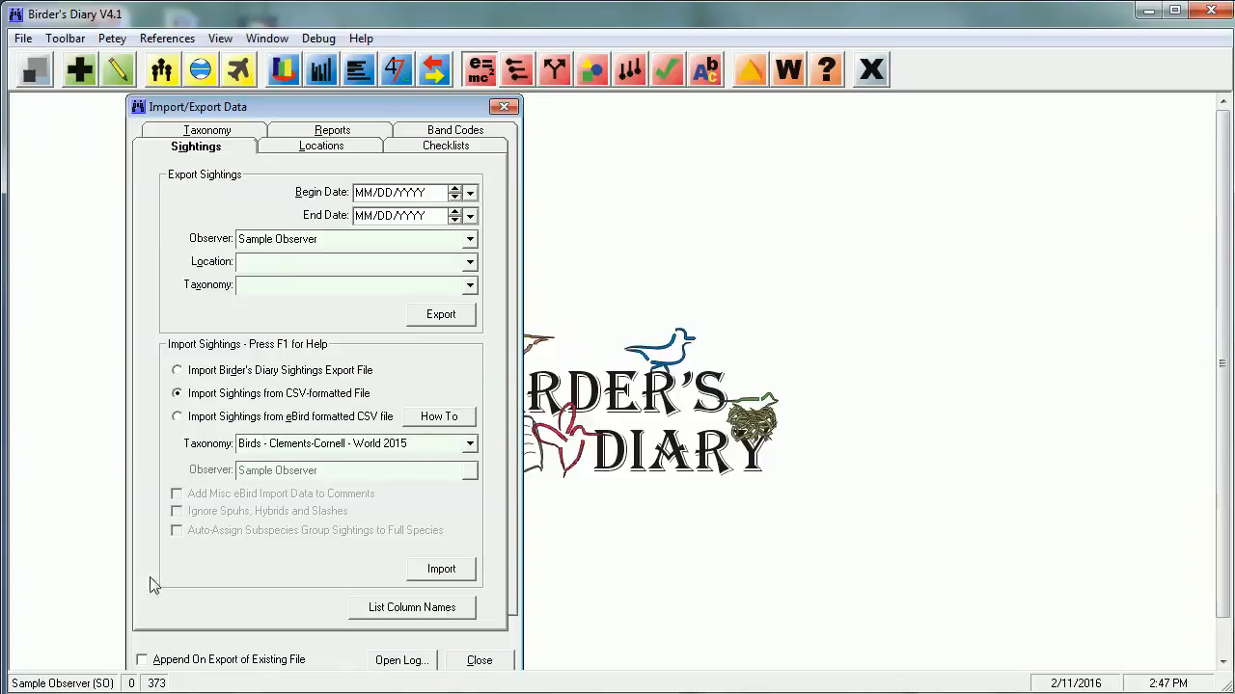
Step: Import the sightings from BWD-Sightings160211-for BD.csv in C:\temp and close the Import/Export Data window
click(443, 571)
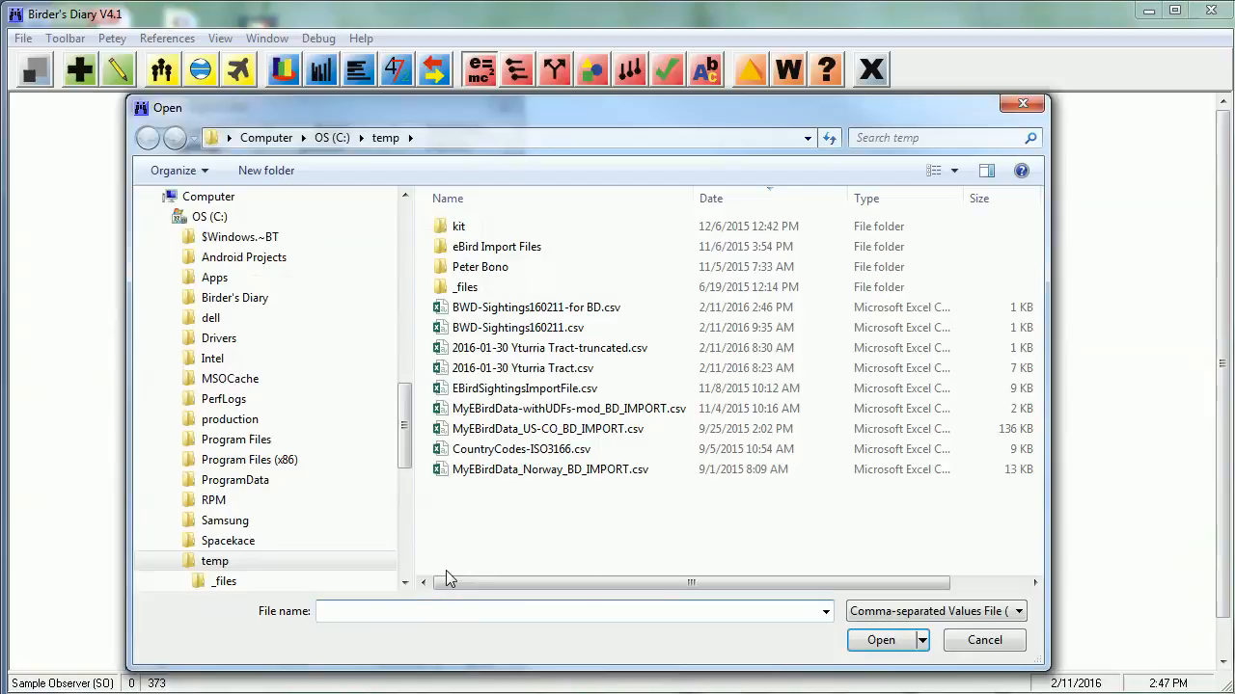
click(506, 308)
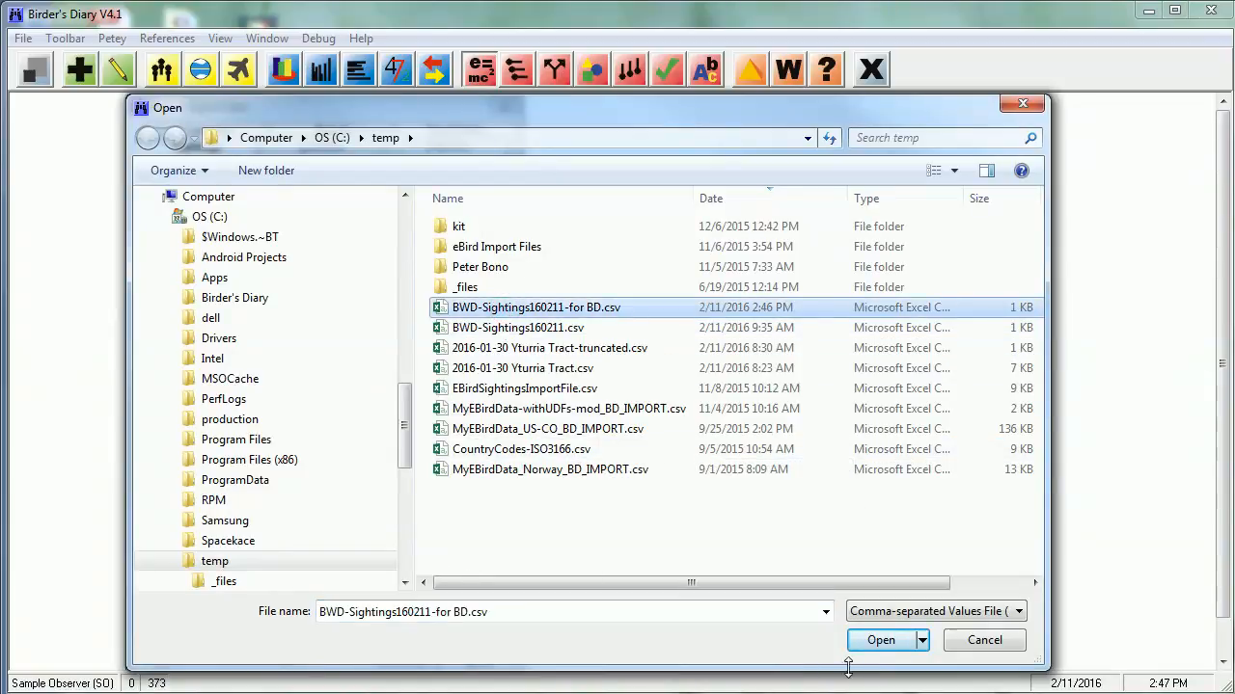
click(882, 641)
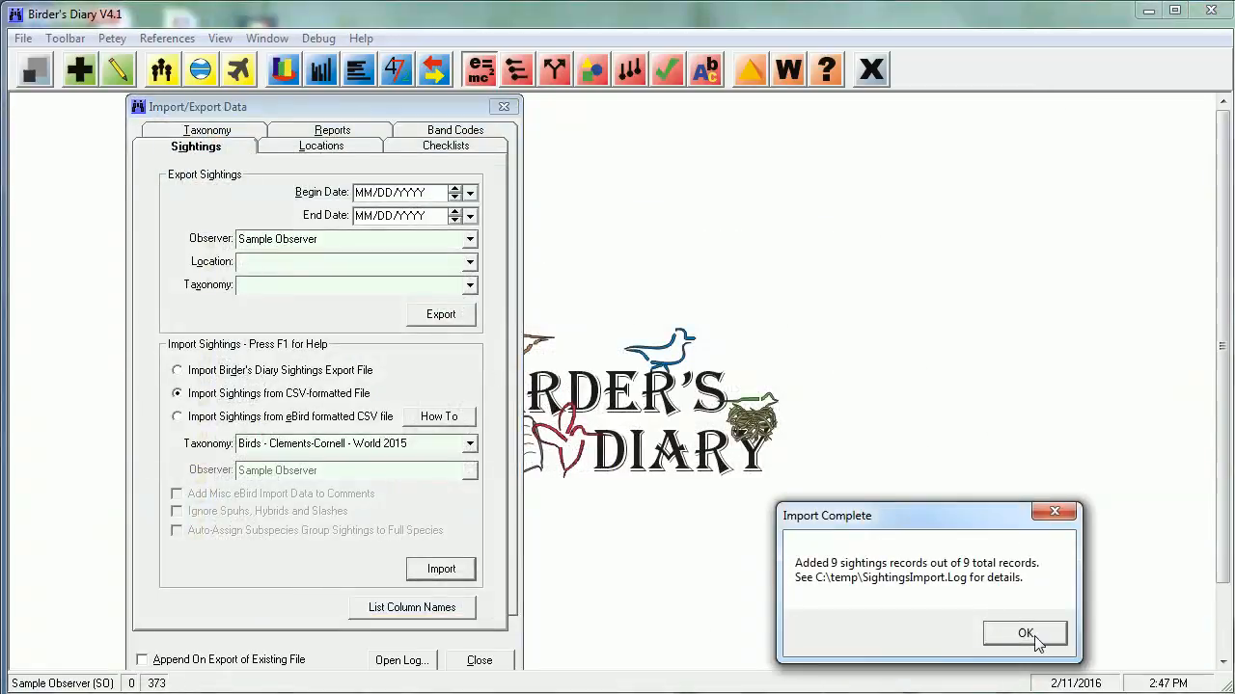
click(1034, 635)
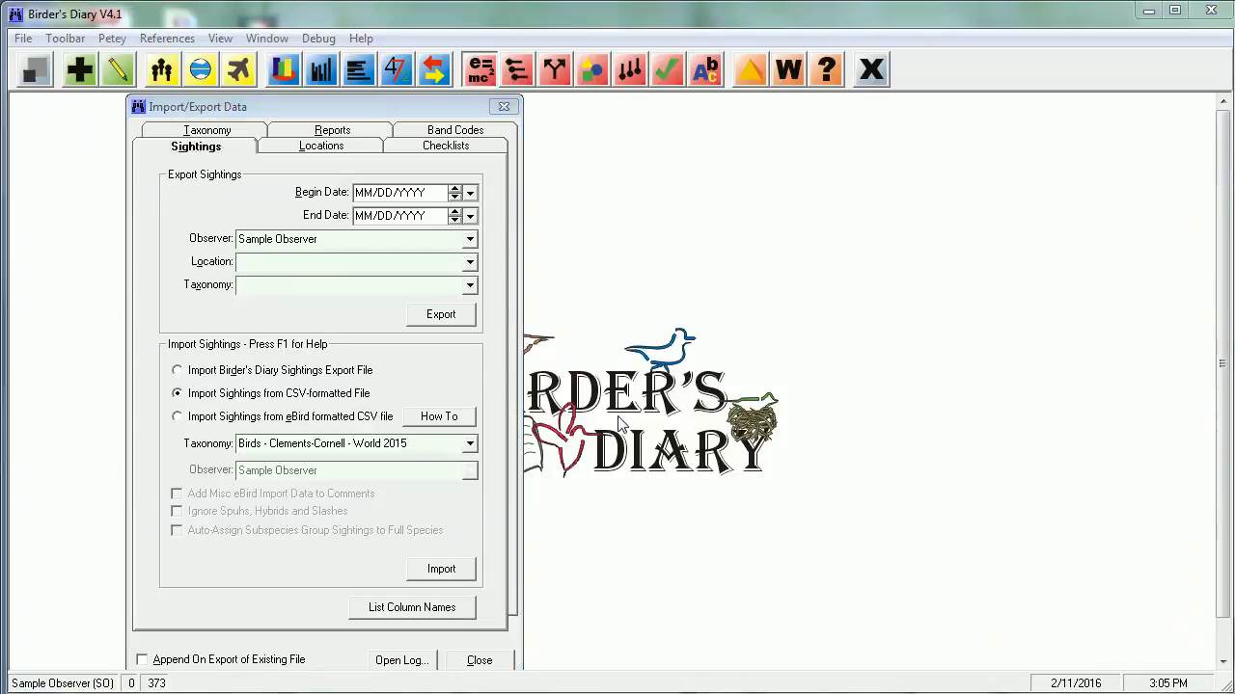
click(478, 662)
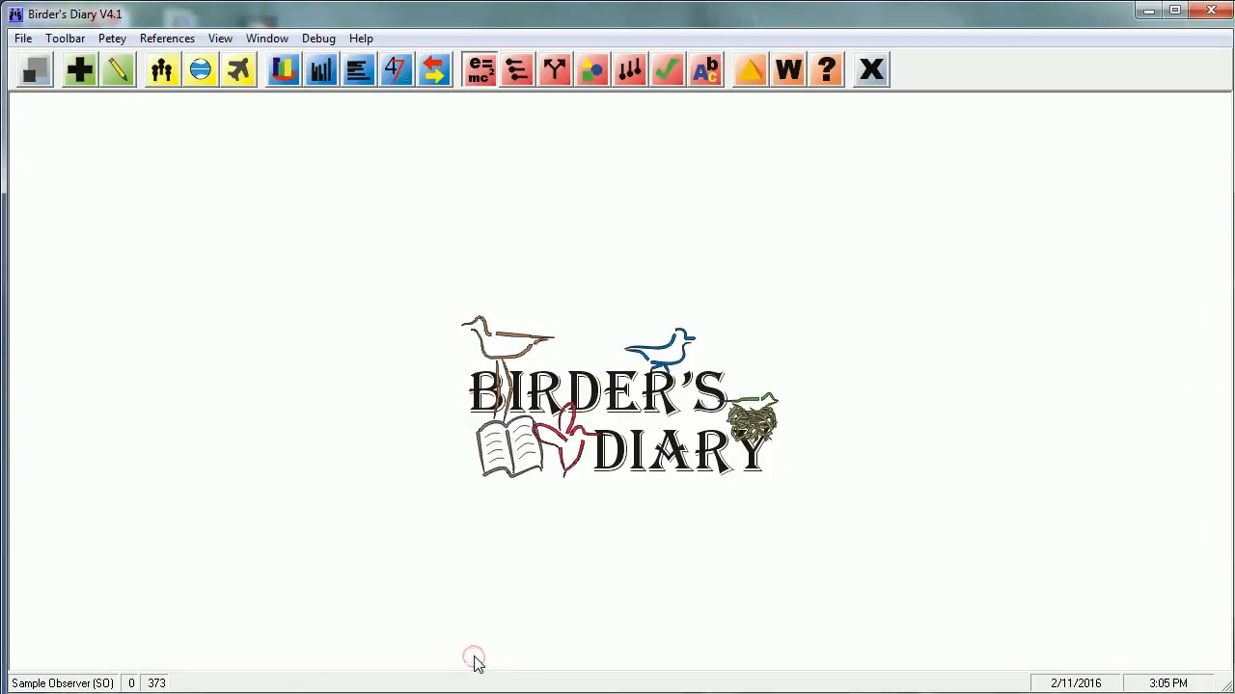
Step: List the sightings with the data filter cleared except for Sample Observer, using Taxonomic ascending as the primary sort
click(116, 70)
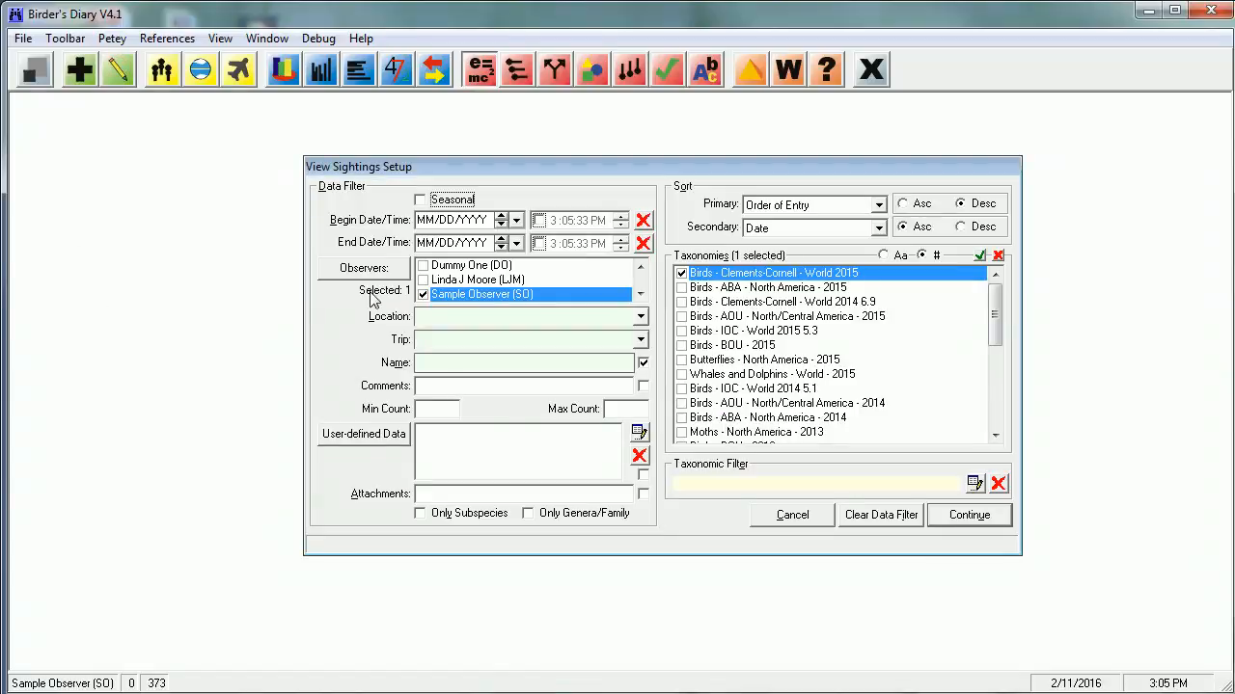
click(881, 517)
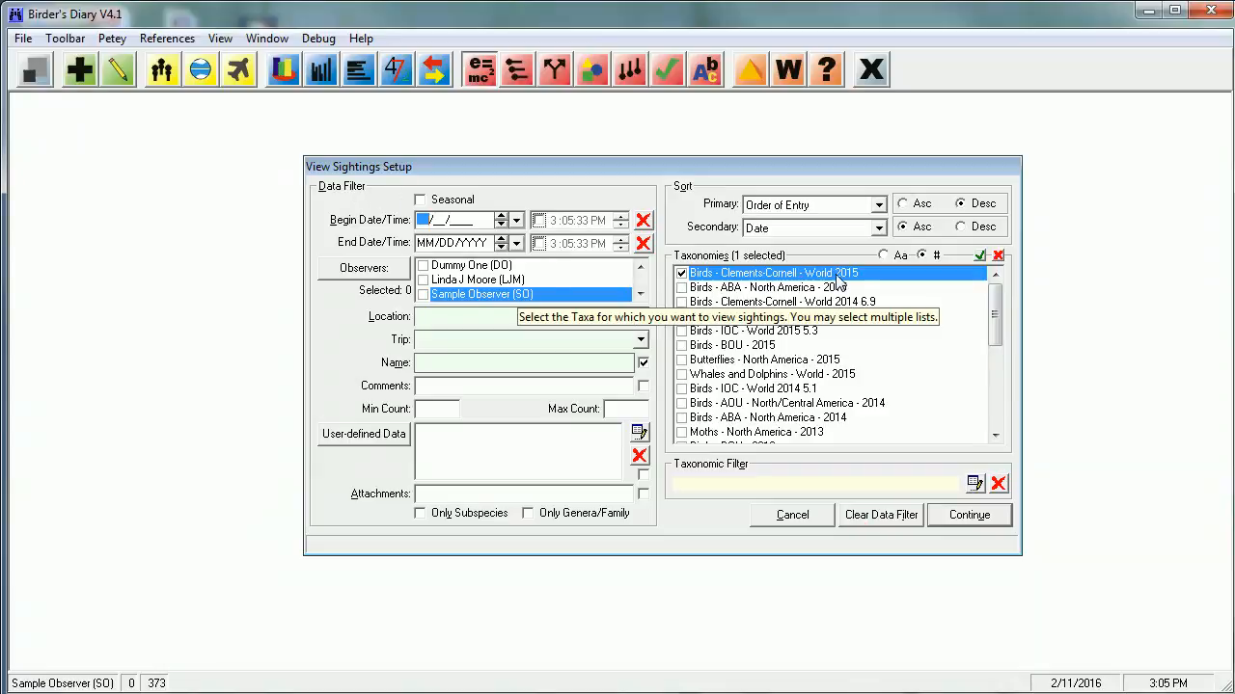
click(422, 294)
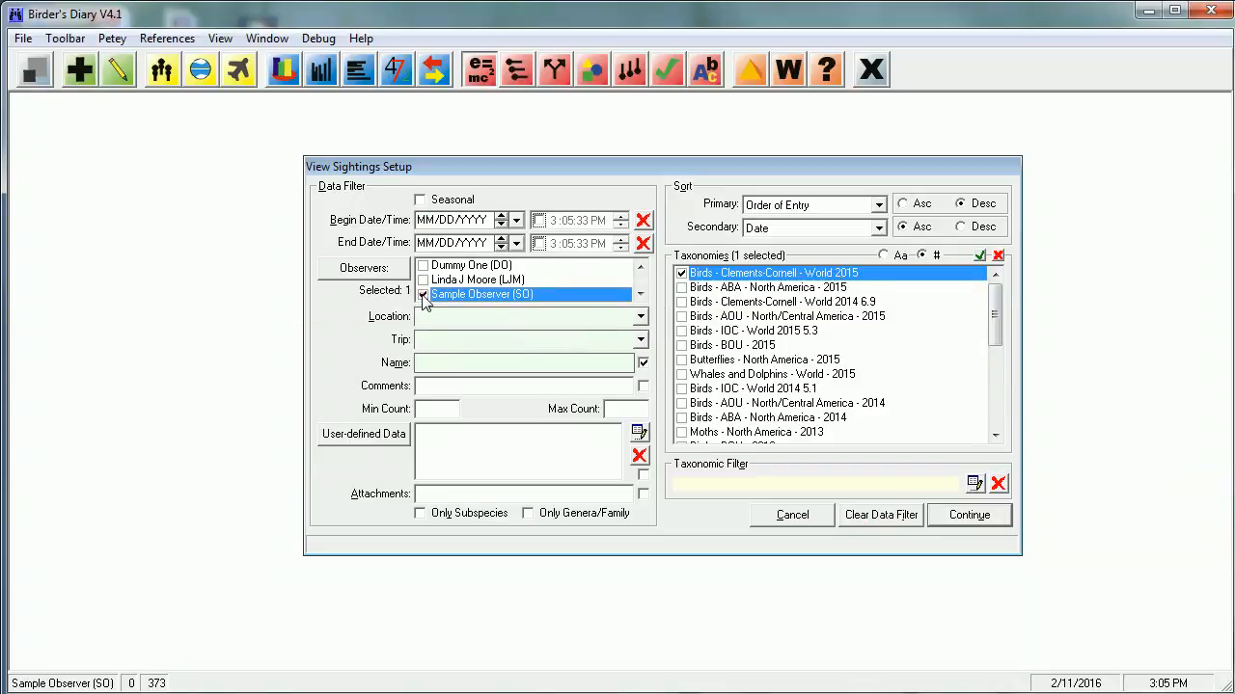
click(879, 208)
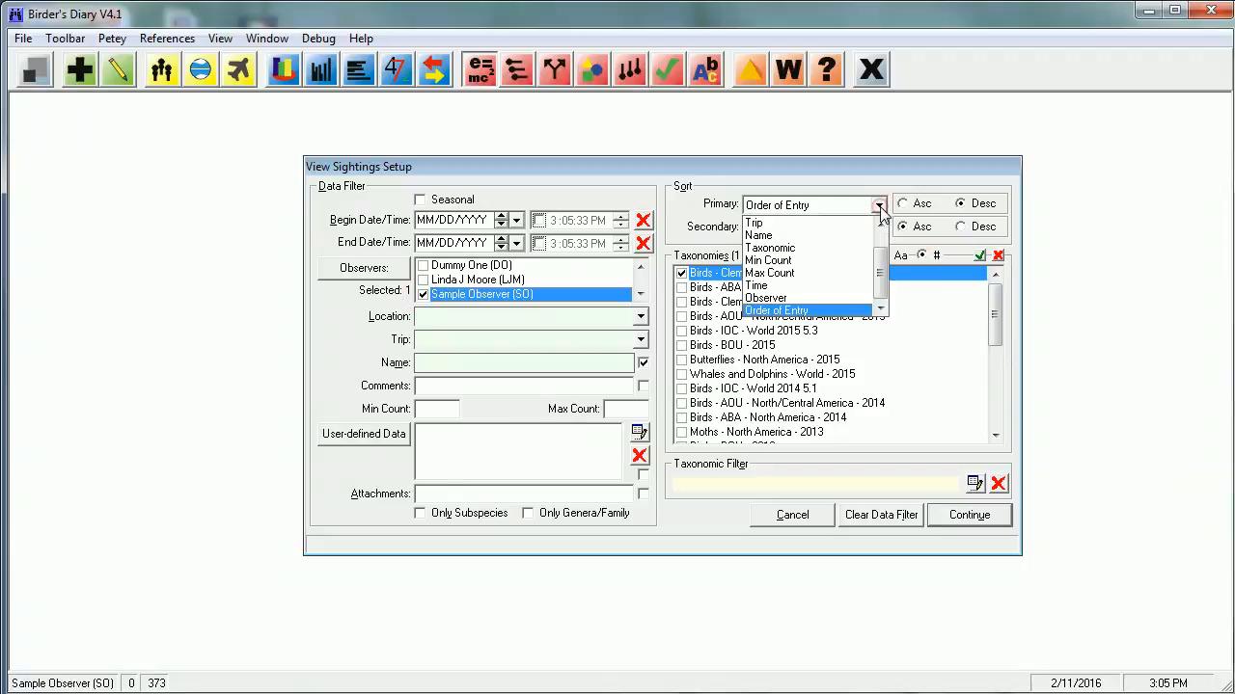
click(799, 249)
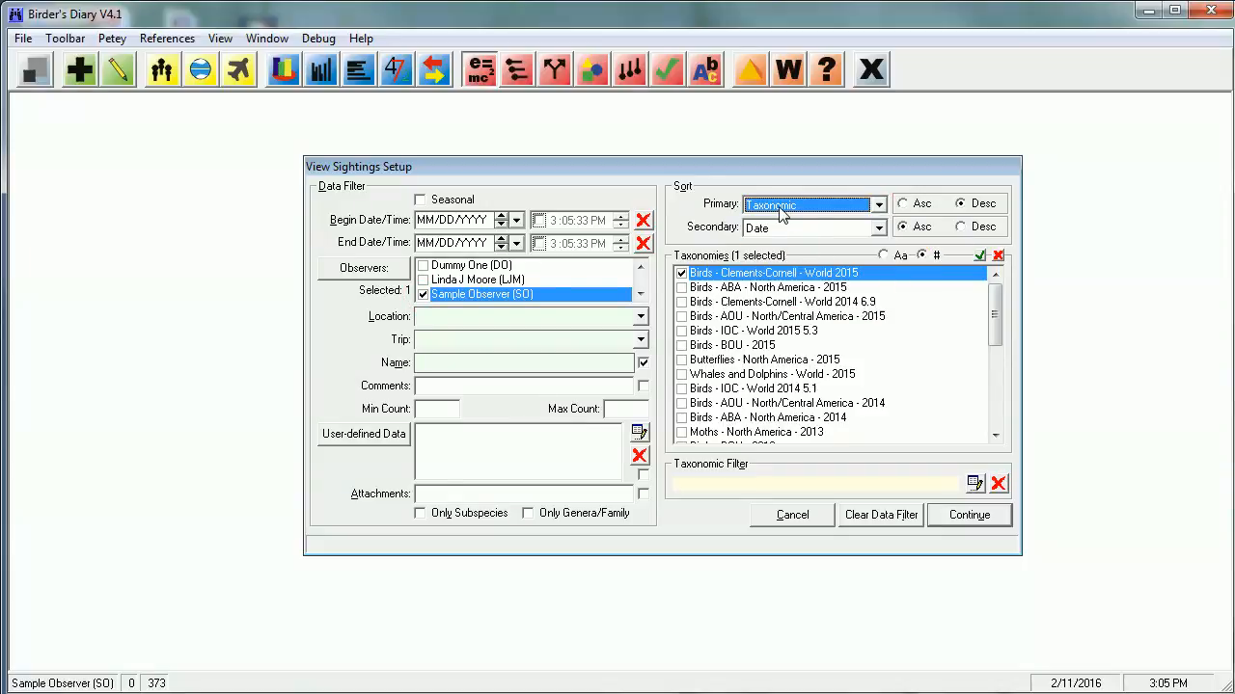
click(907, 205)
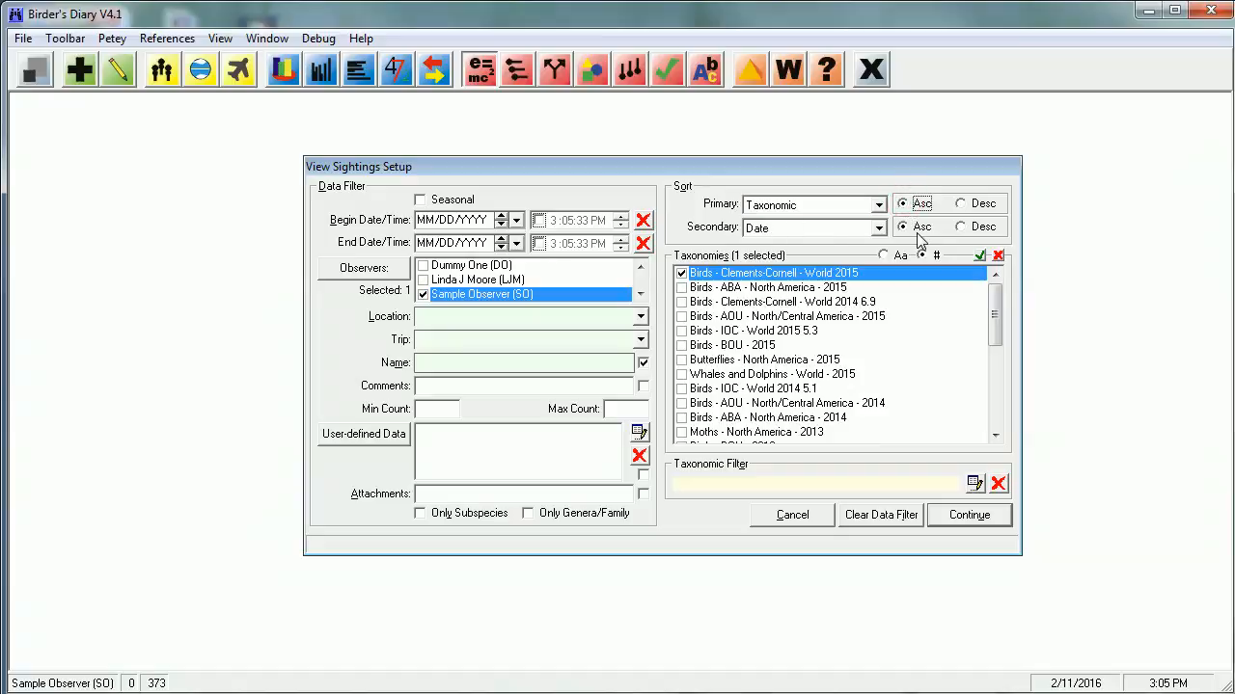
click(972, 519)
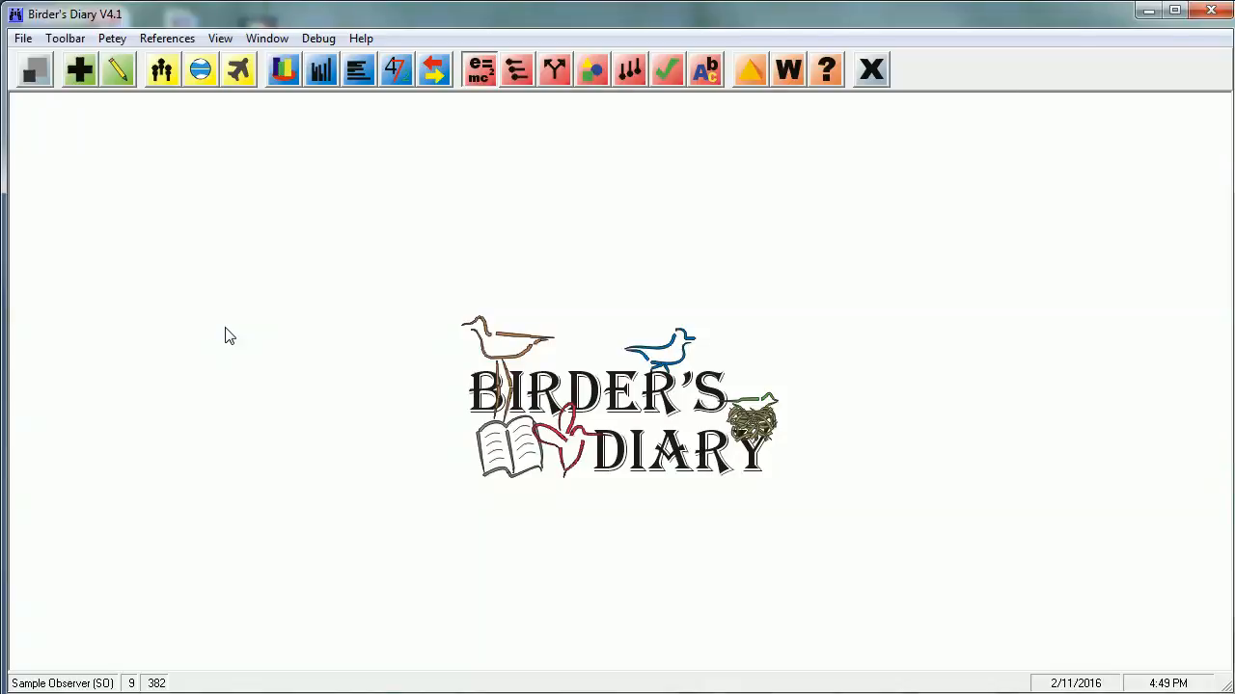
click(118, 75)
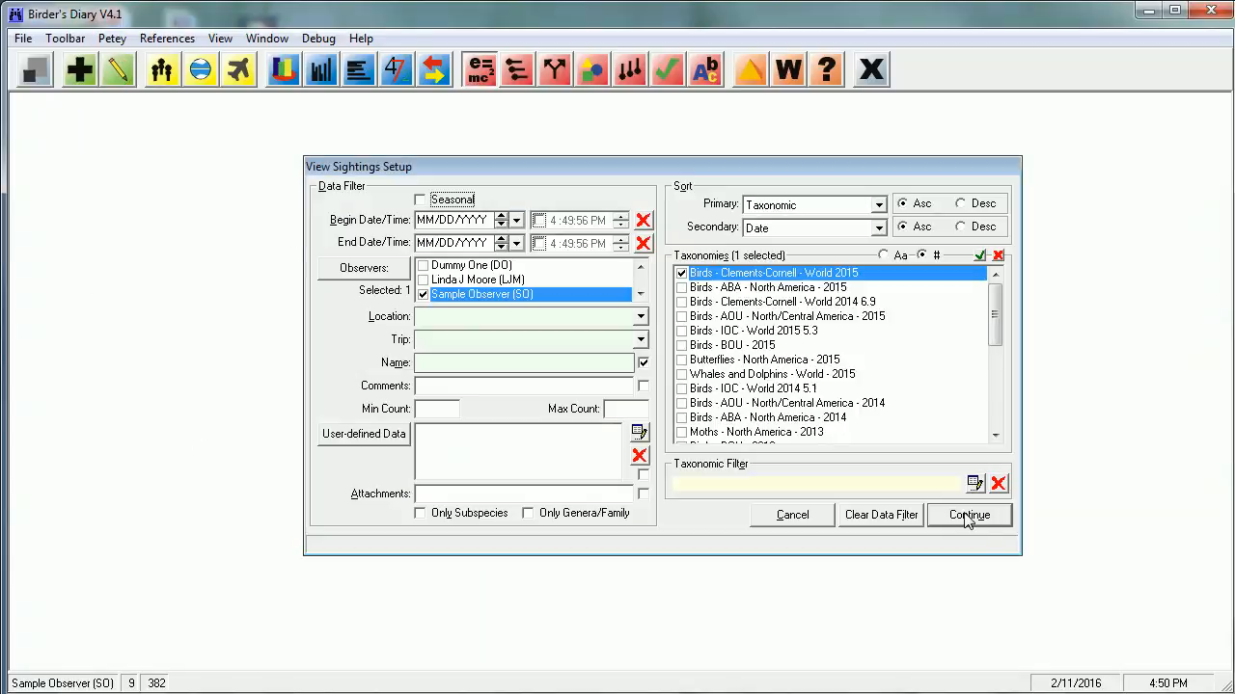
click(968, 517)
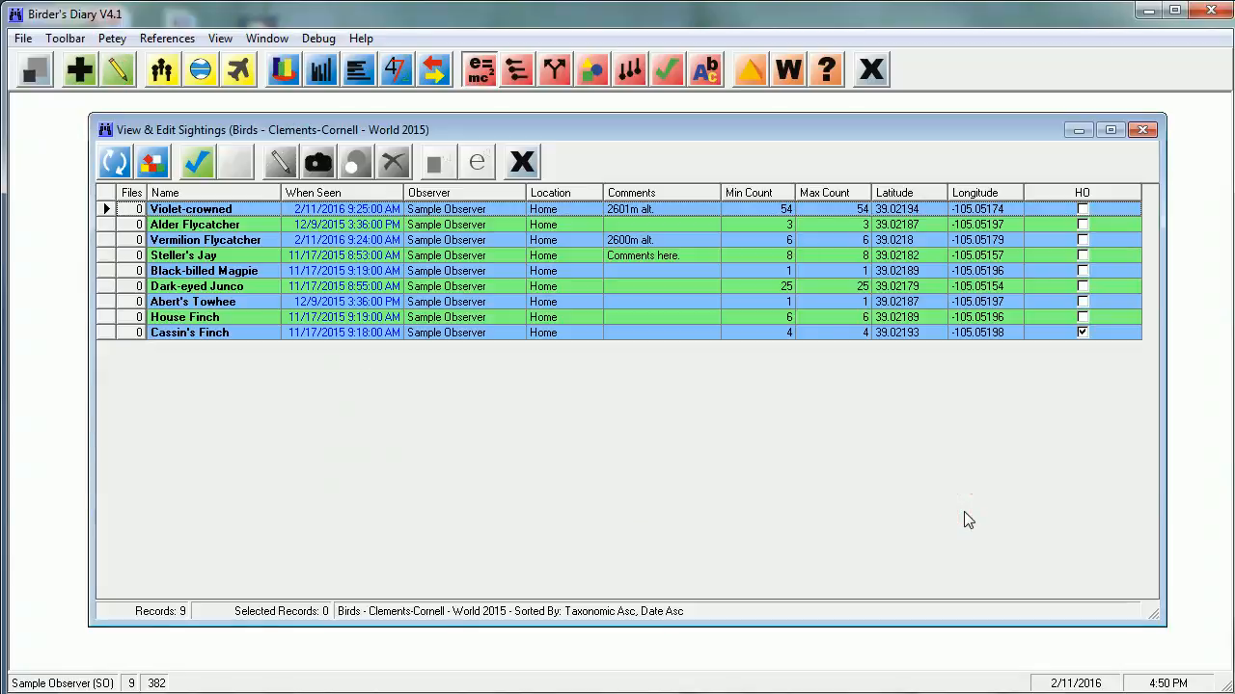
Step: Select all listed sightings, review the protocol choices for exporting them to an eBird import file, and close the export and sightings windows without exporting
click(197, 162)
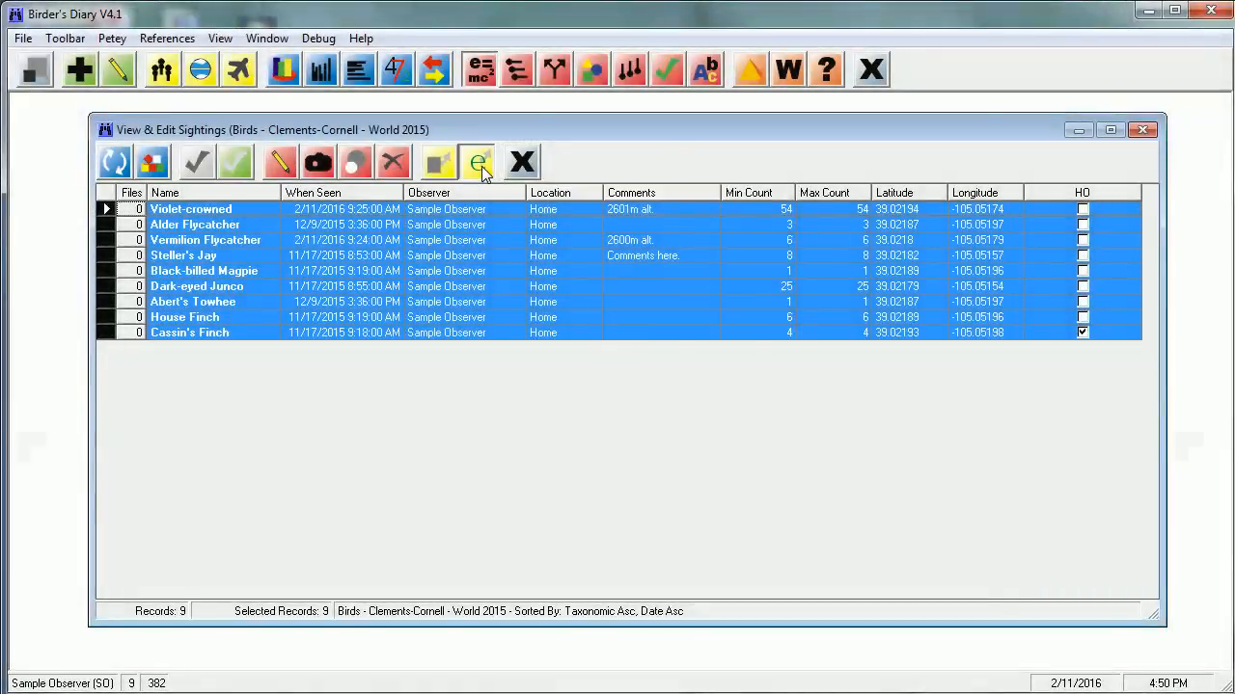
click(479, 164)
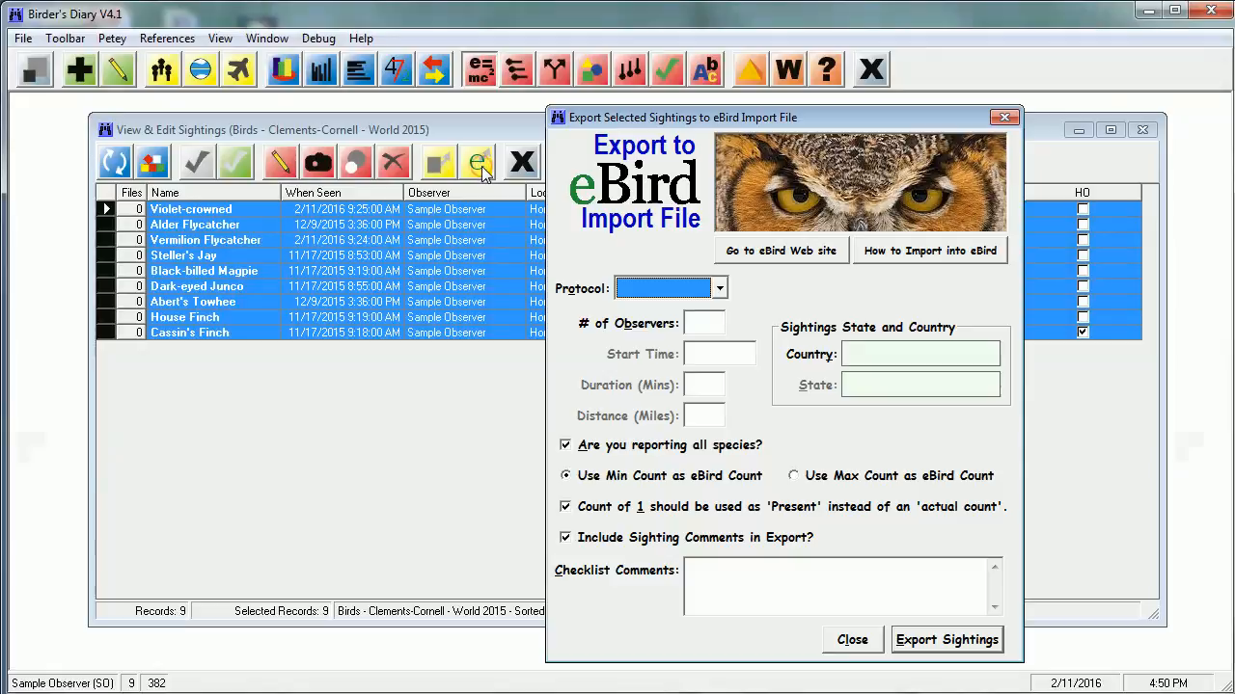
click(722, 291)
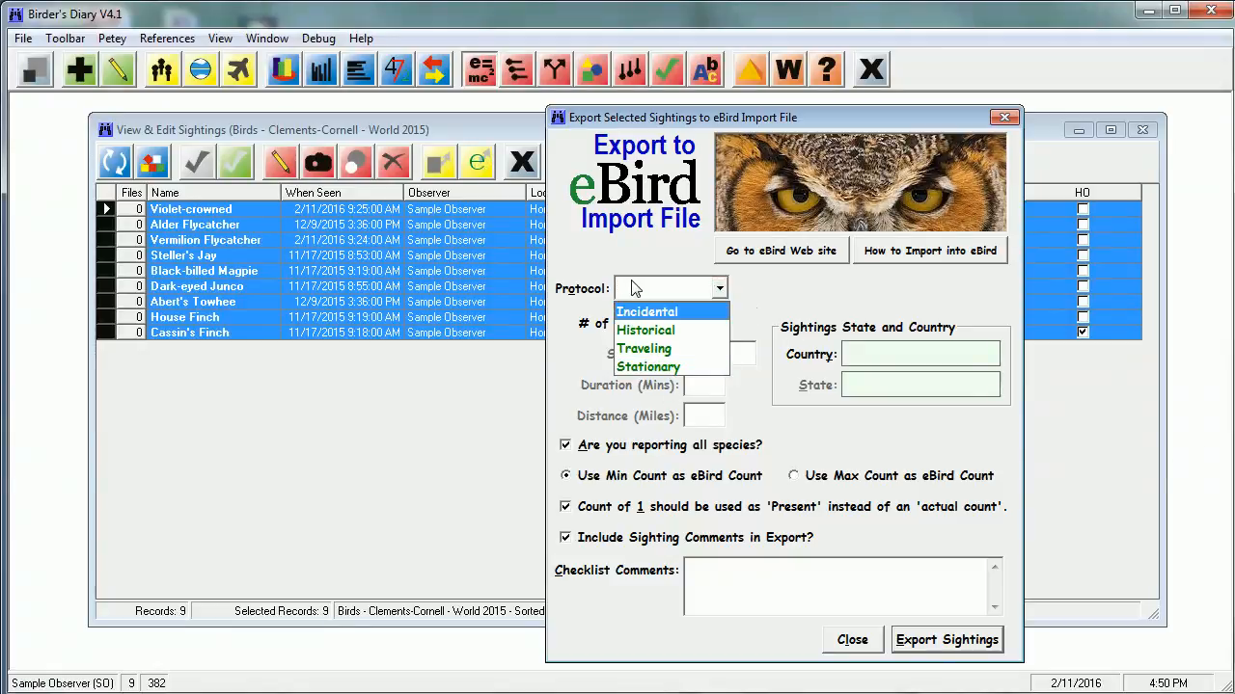
click(758, 288)
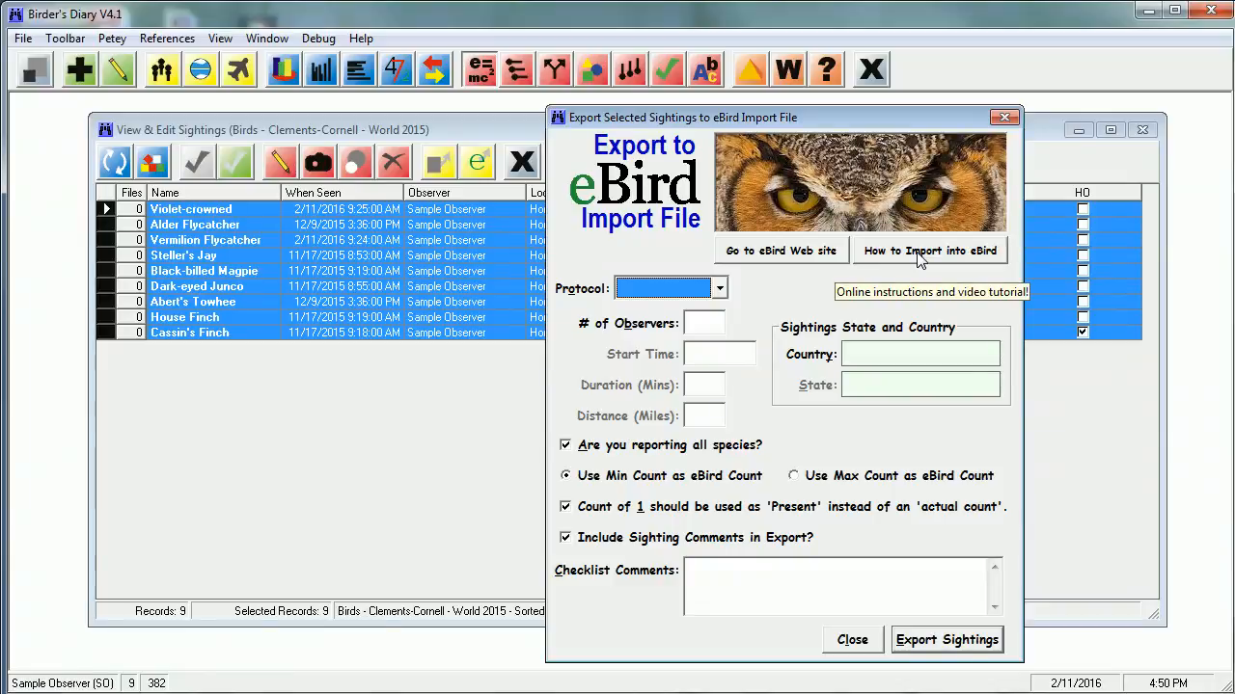
click(854, 642)
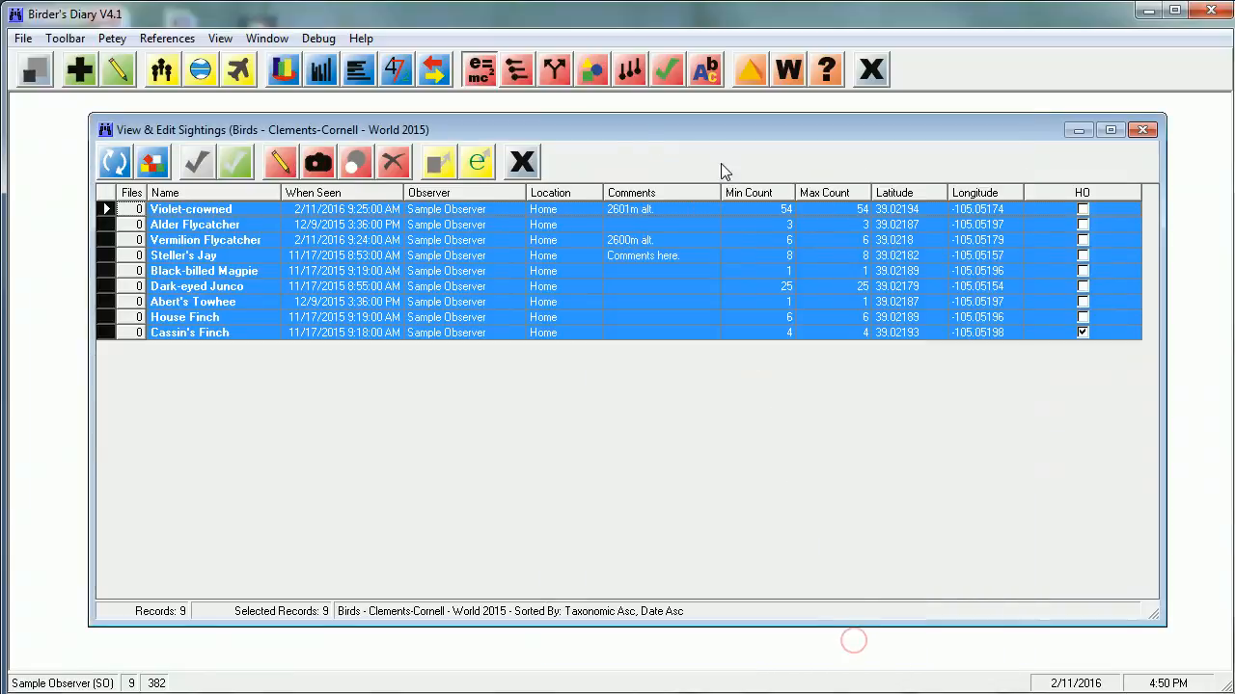
click(521, 162)
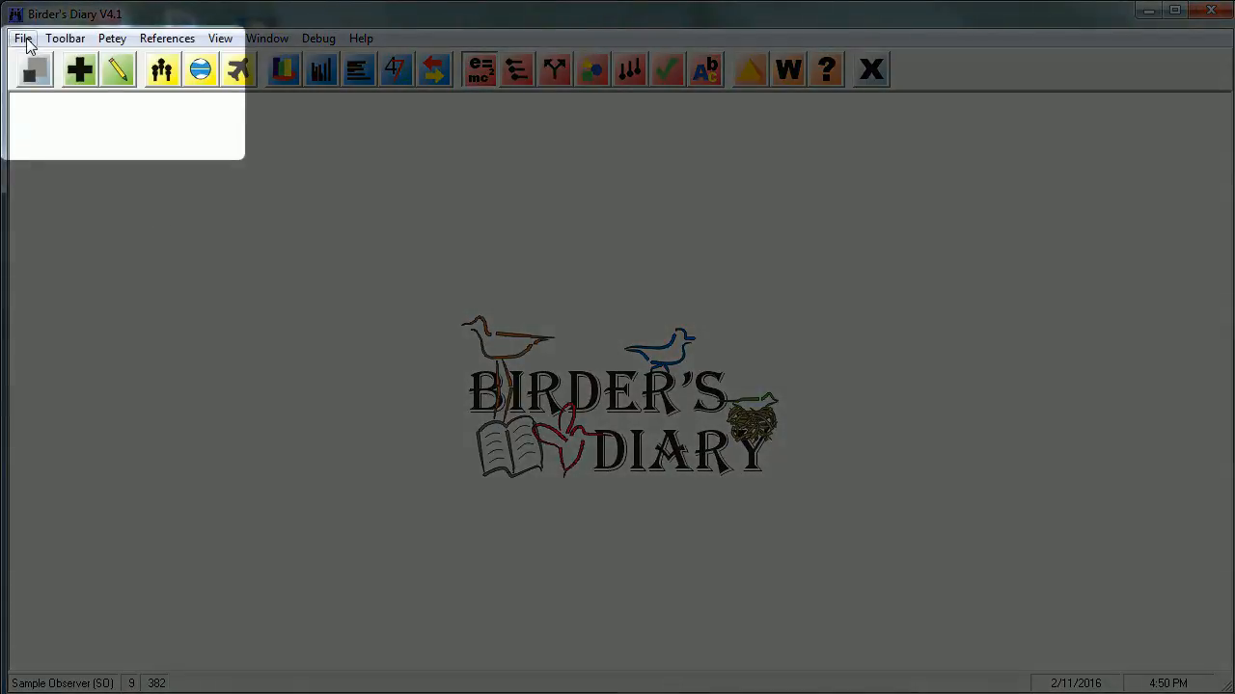
Step: Set the sightings import to an eBird formatted CSV file with the Birds - Clements-Cornell - World 2015 taxonomy, and minimize the BirdLog web page
click(27, 41)
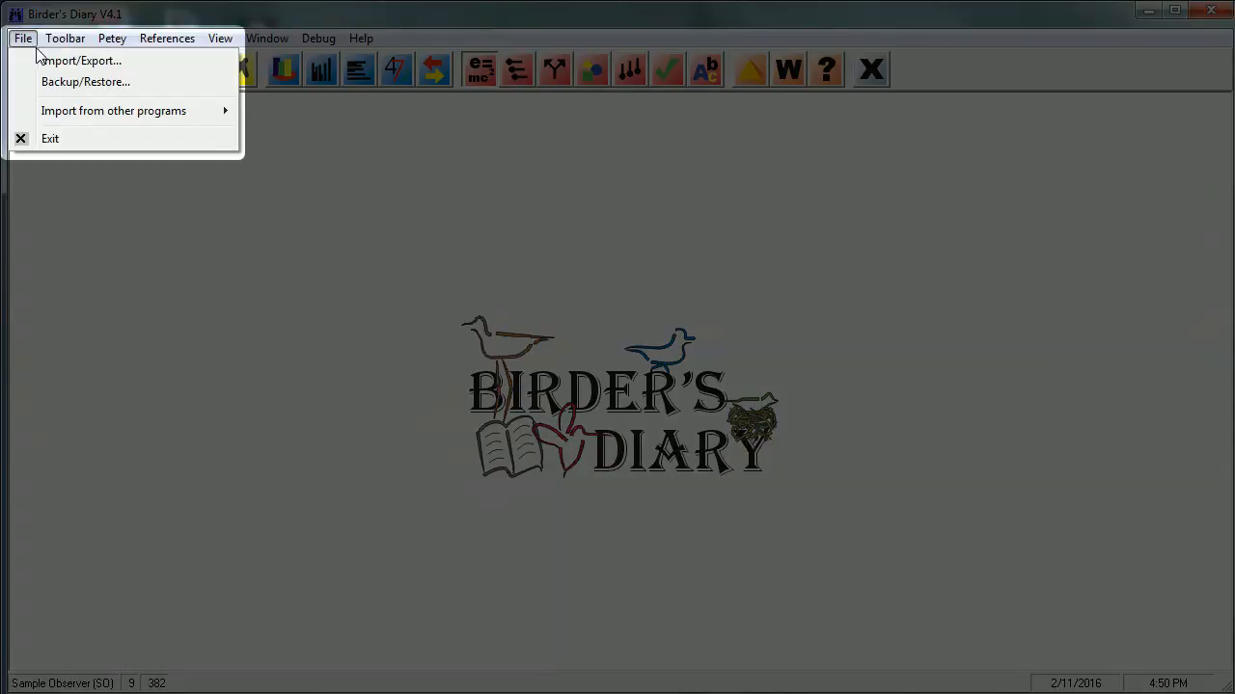
click(48, 60)
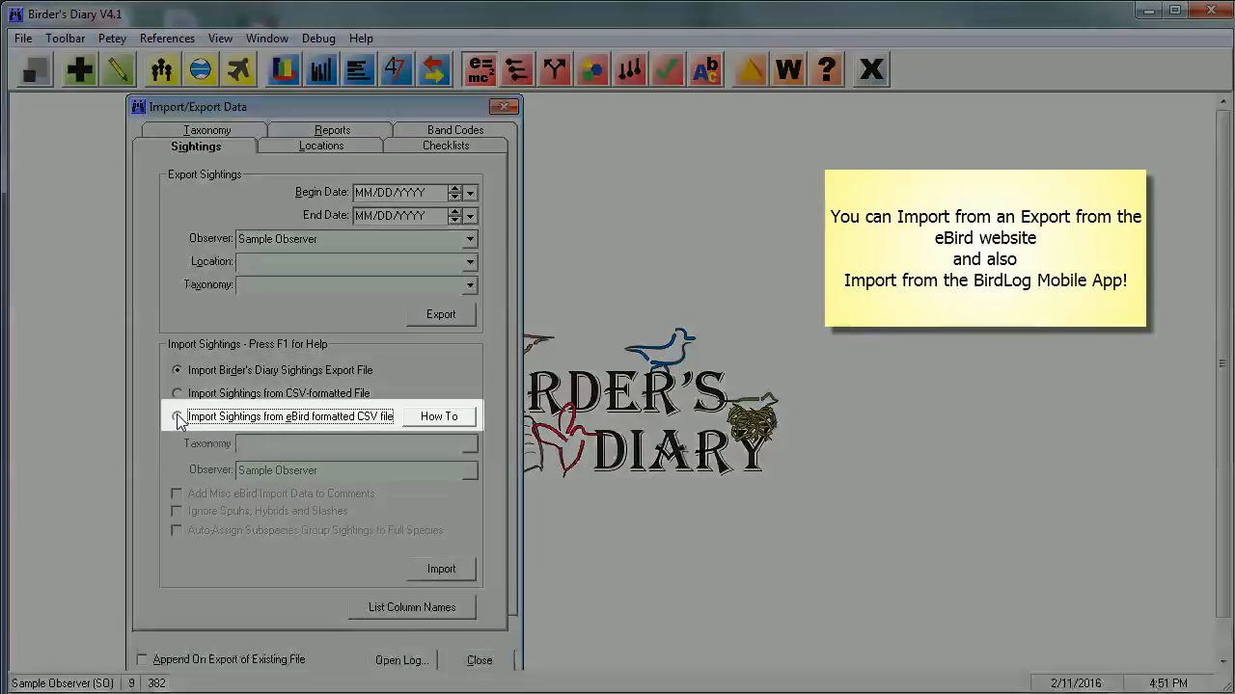
click(178, 418)
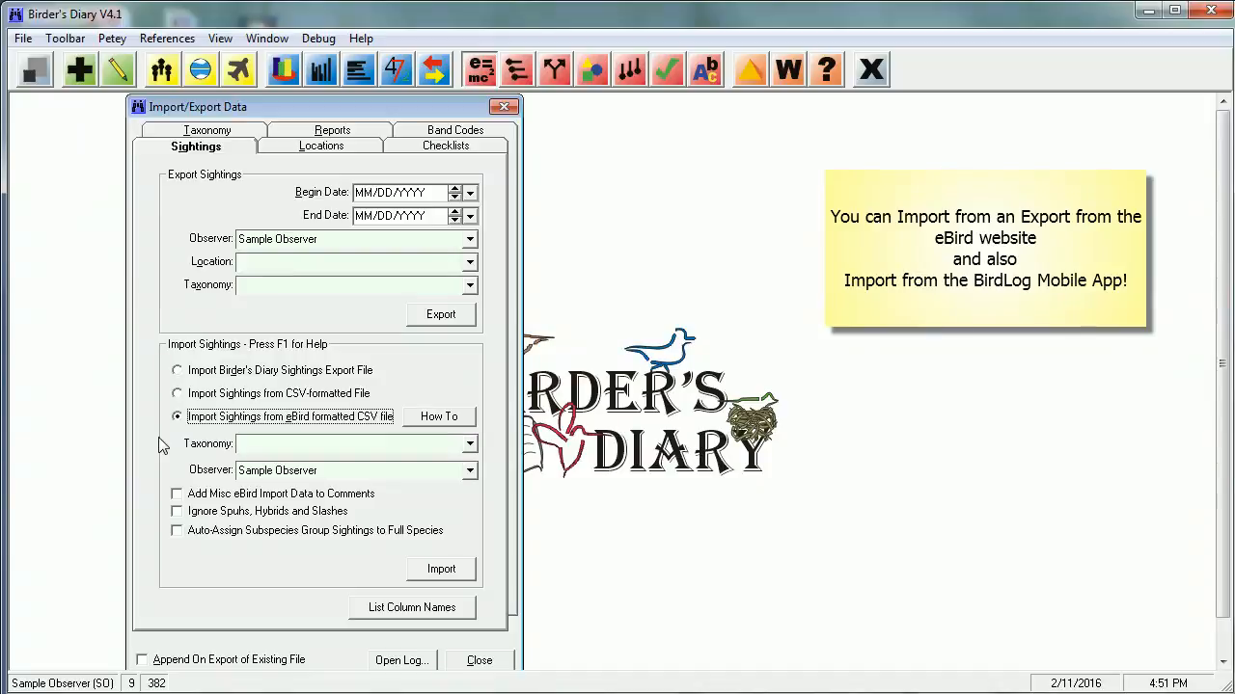
click(301, 442)
key(Down)
key(Down)
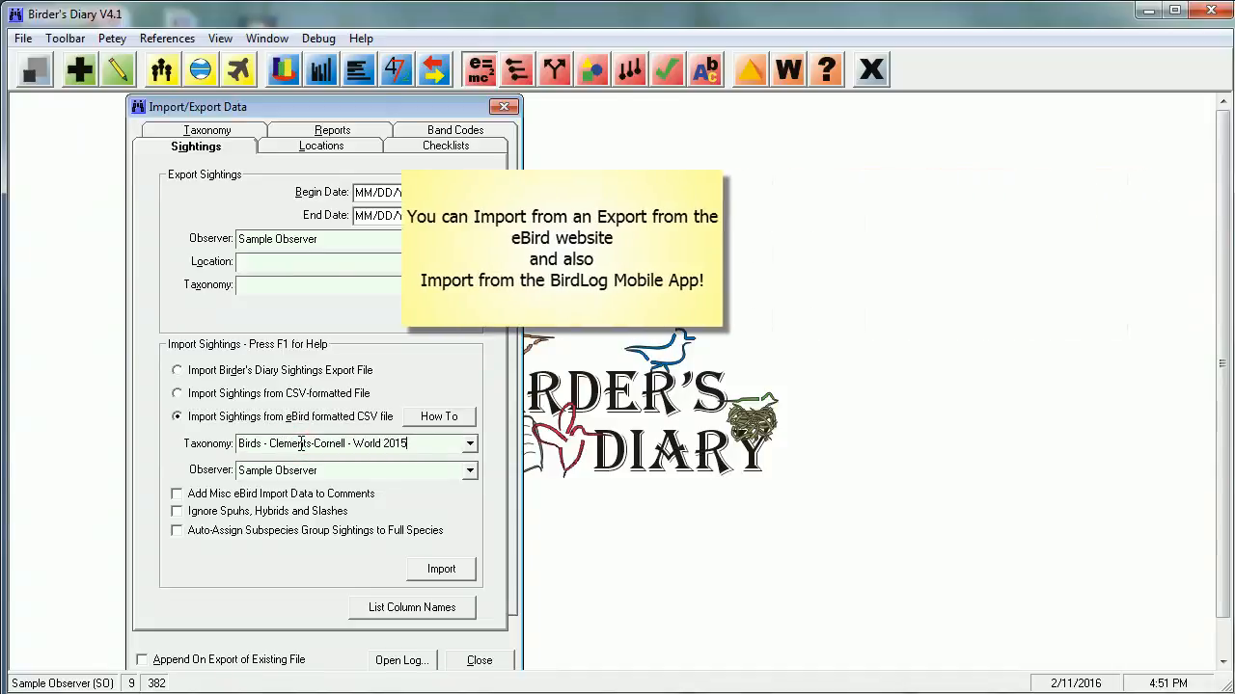
key(Tab)
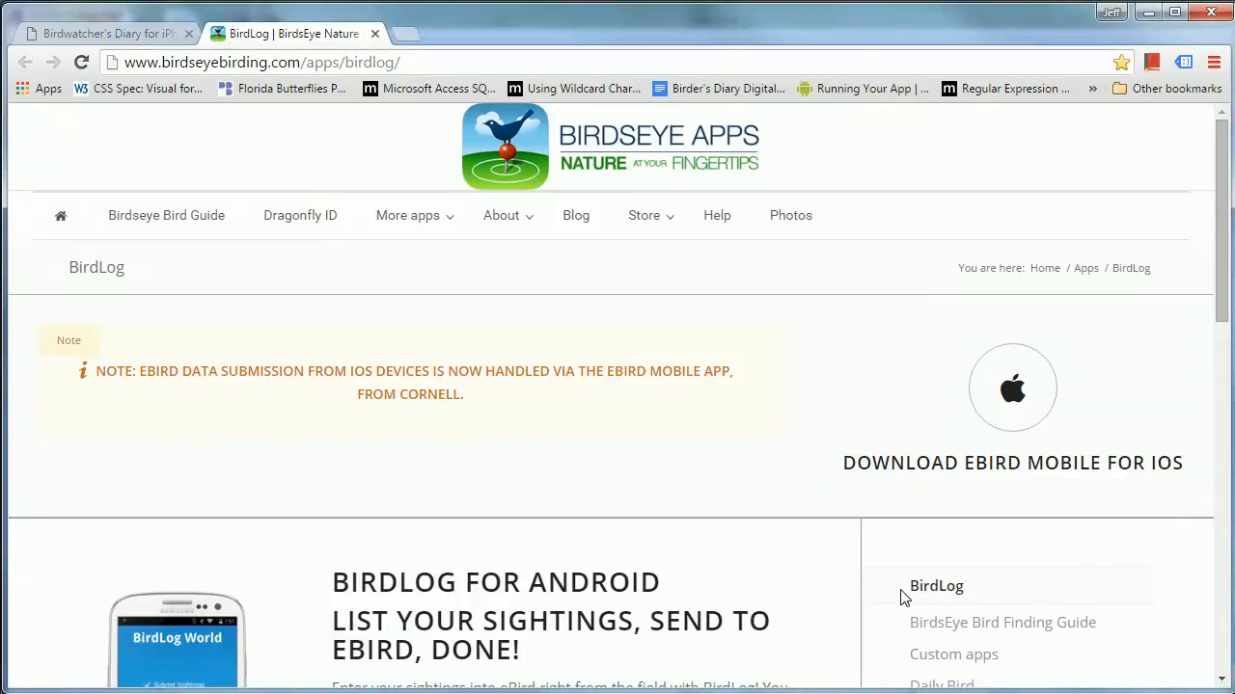
click(1148, 12)
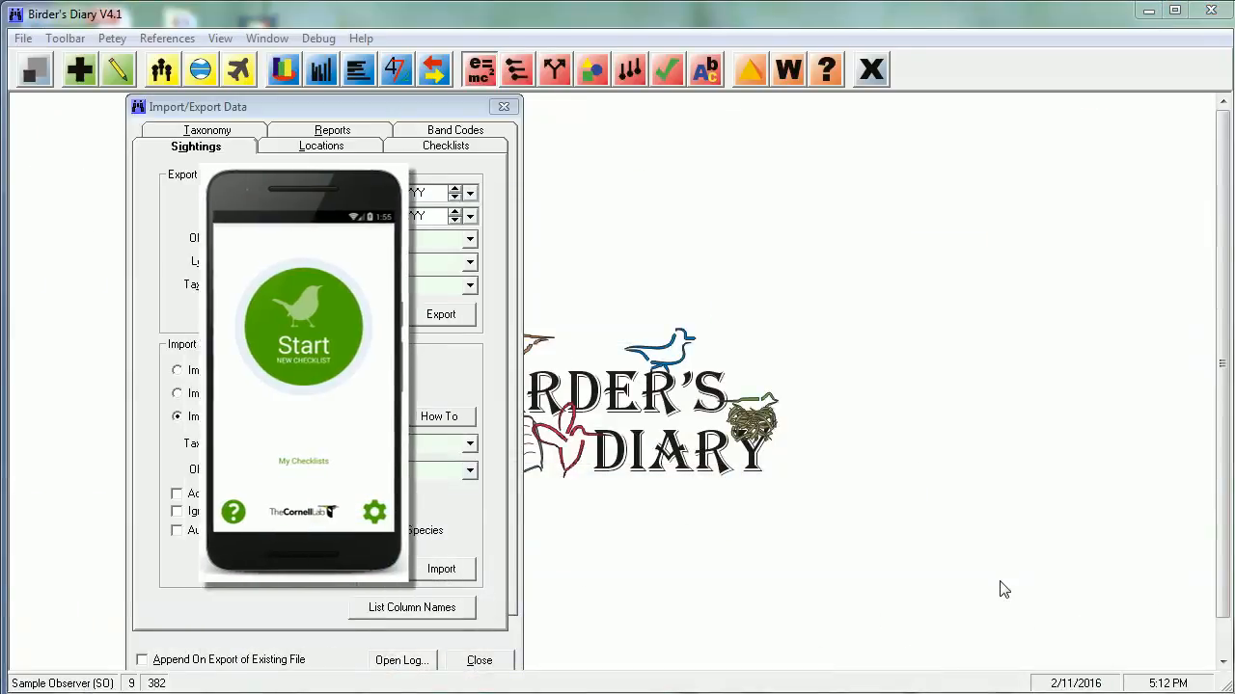